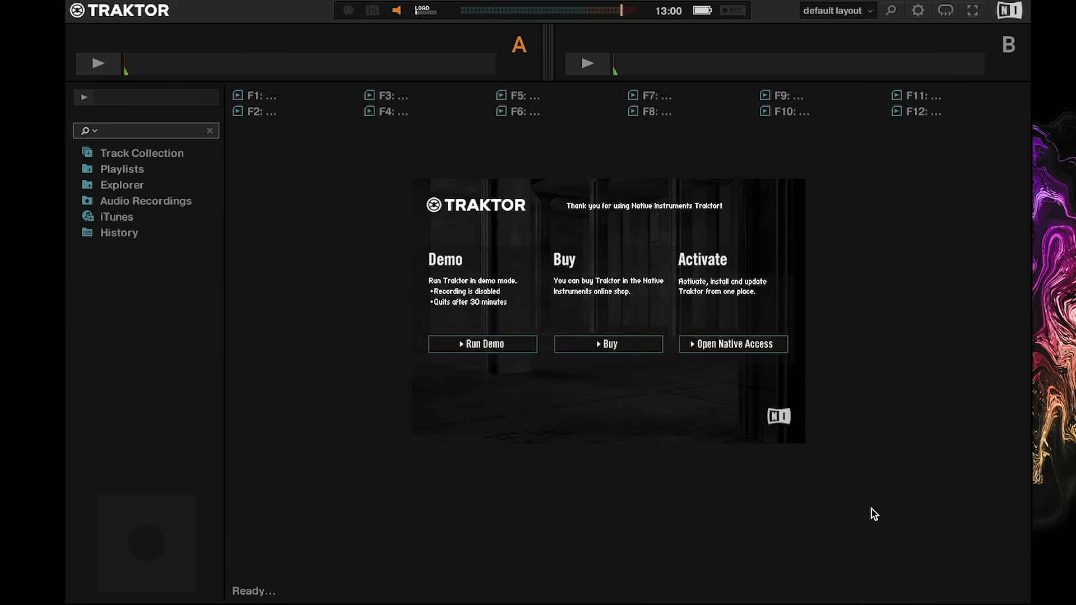
Step: Run Traktor in demo mode and go through the mixer setup, answering No to using a different device
{"action": "left_click", "coordinate": [463, 343]}
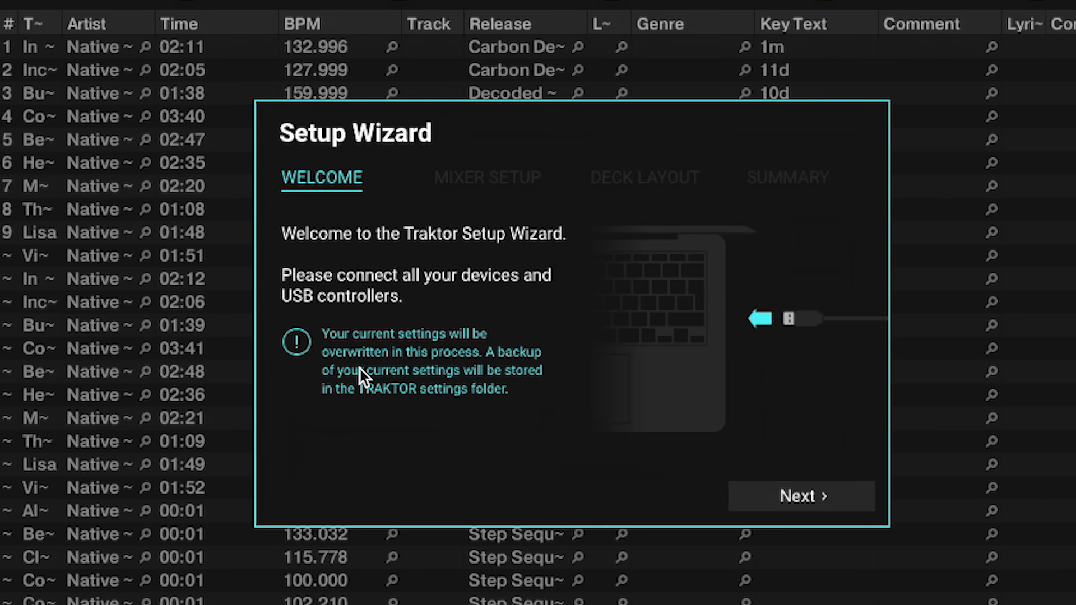
{"action": "left_click", "coordinate": [829, 496]}
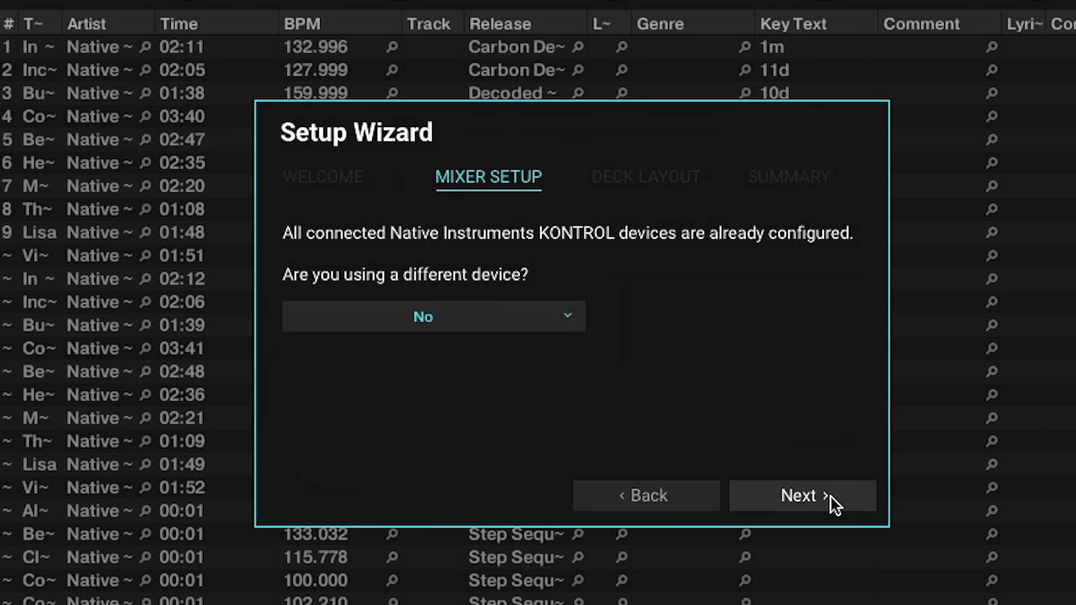
{"action": "left_click", "coordinate": [569, 314]}
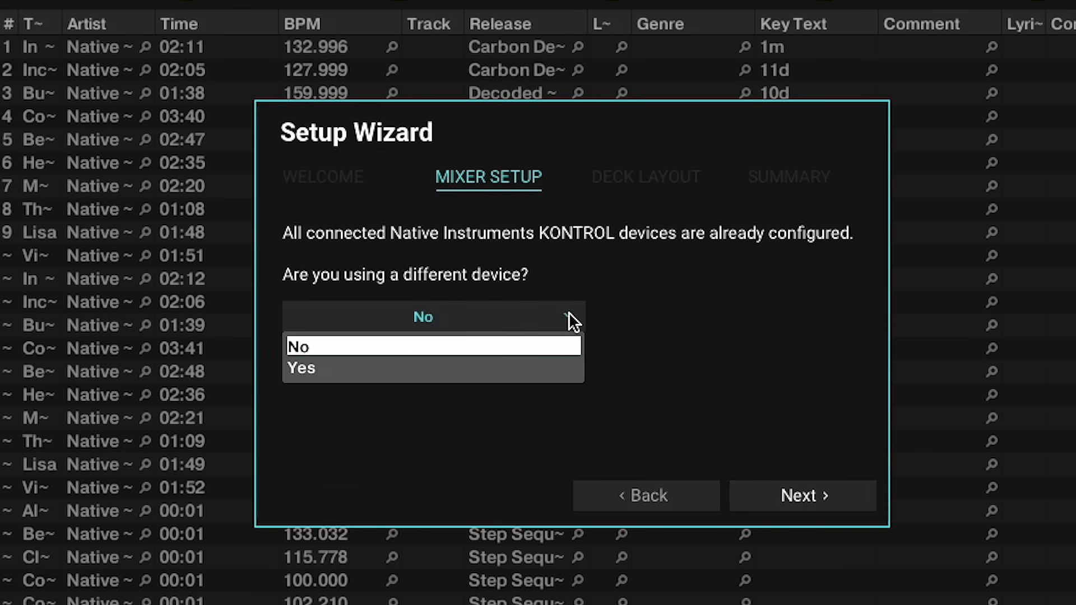
{"action": "left_click", "coordinate": [508, 352]}
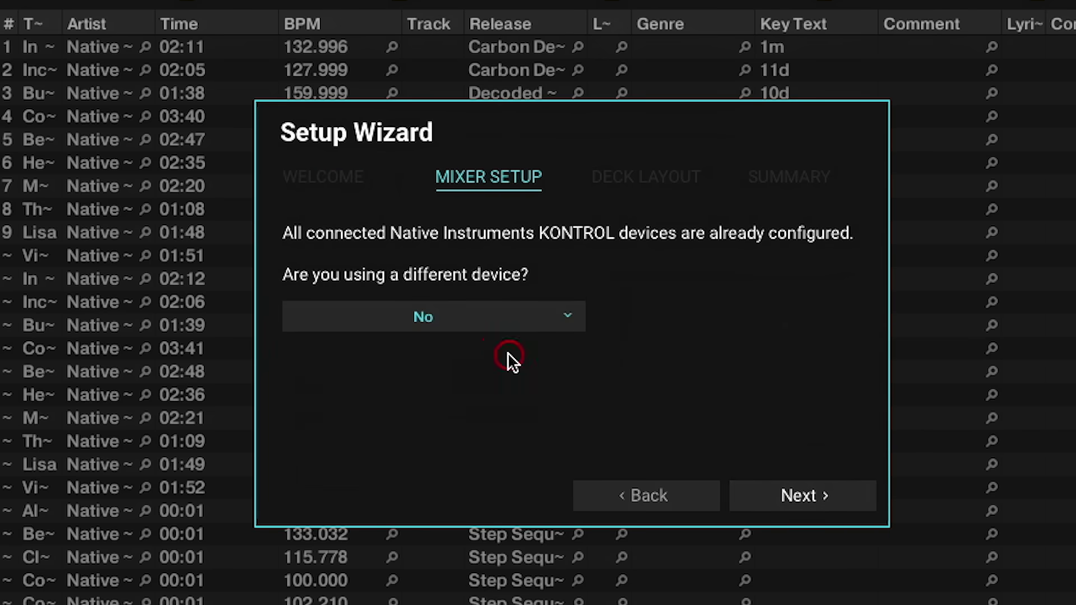
{"action": "left_click", "coordinate": [818, 496]}
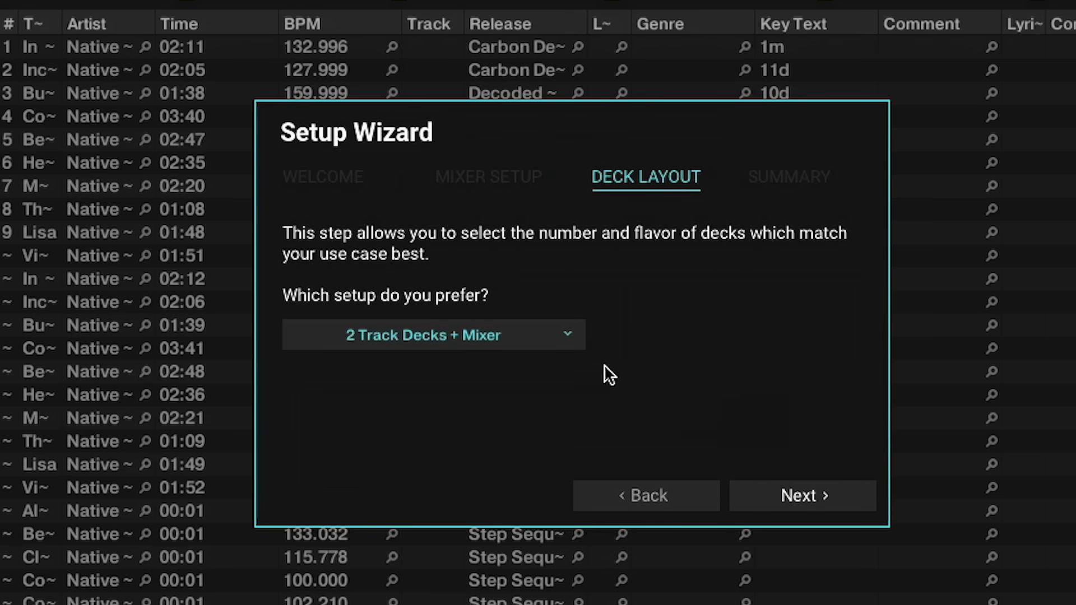
Step: Choose the 2 Track Decks + Mixer setup and finish the Setup Wizard
{"action": "left_click", "coordinate": [570, 334]}
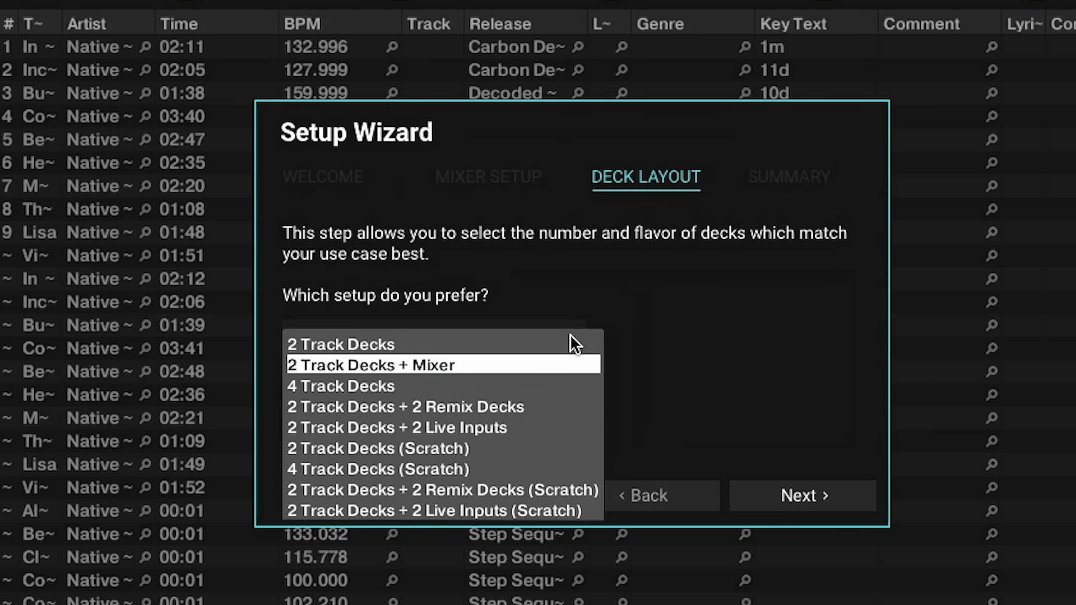
{"action": "left_click", "coordinate": [571, 359]}
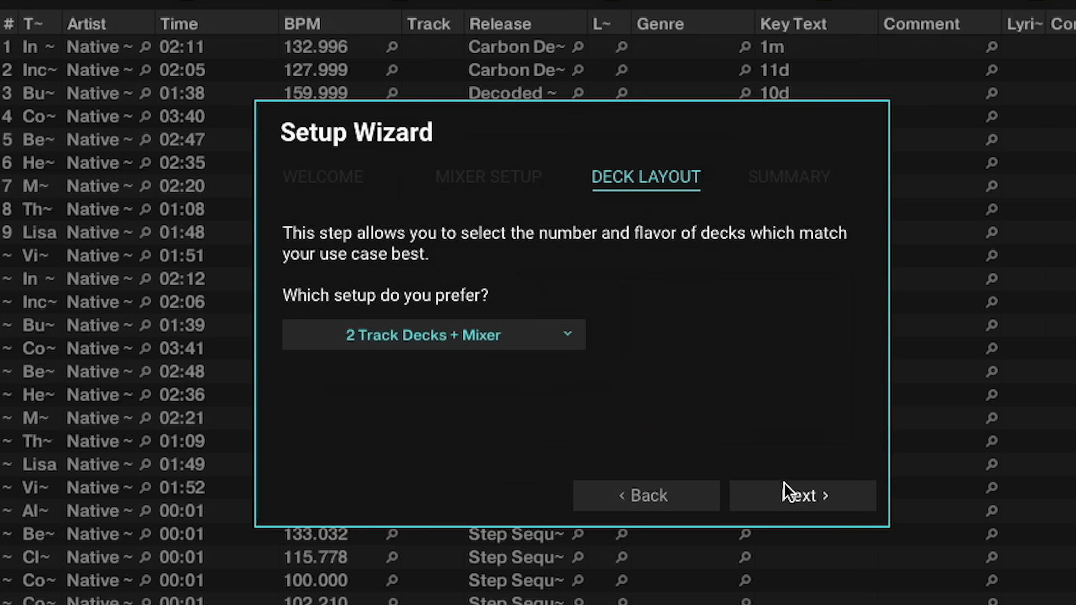
{"action": "left_click", "coordinate": [787, 497]}
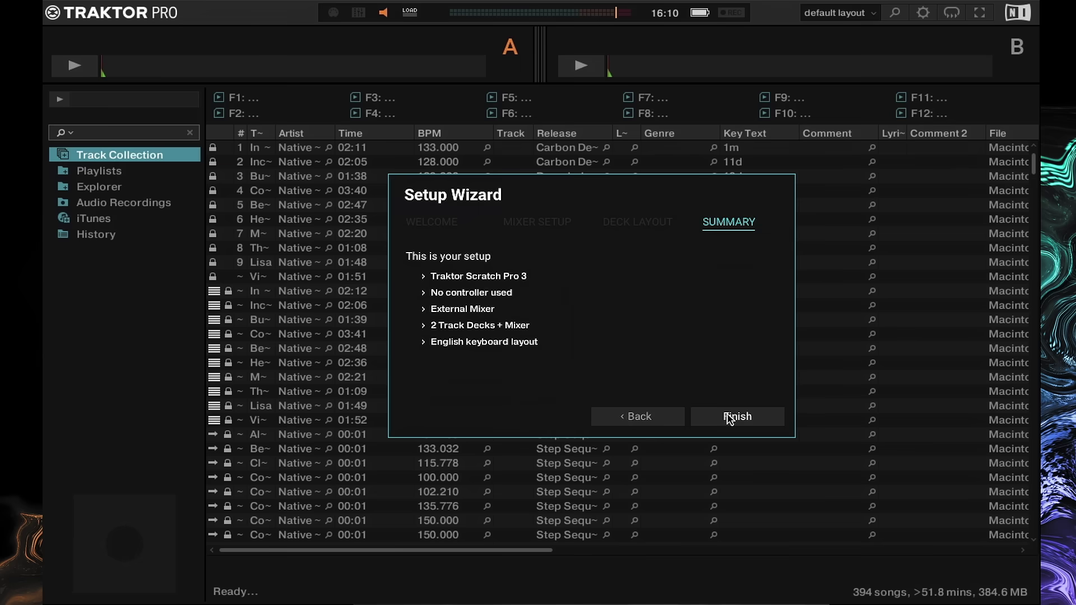
{"action": "left_click", "coordinate": [734, 415]}
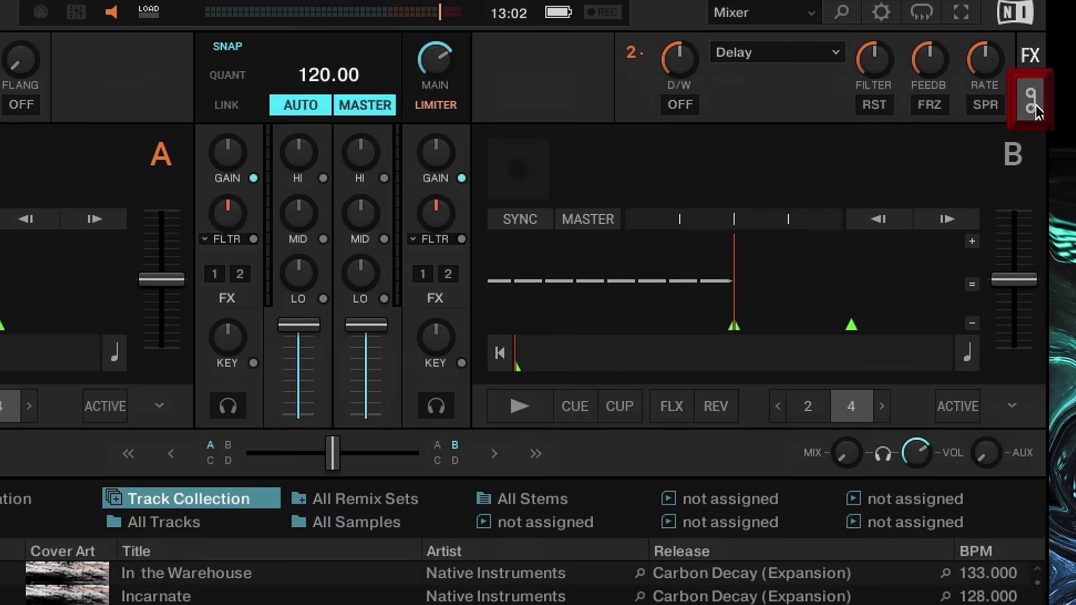
{"action": "left_click", "coordinate": [1020, 73]}
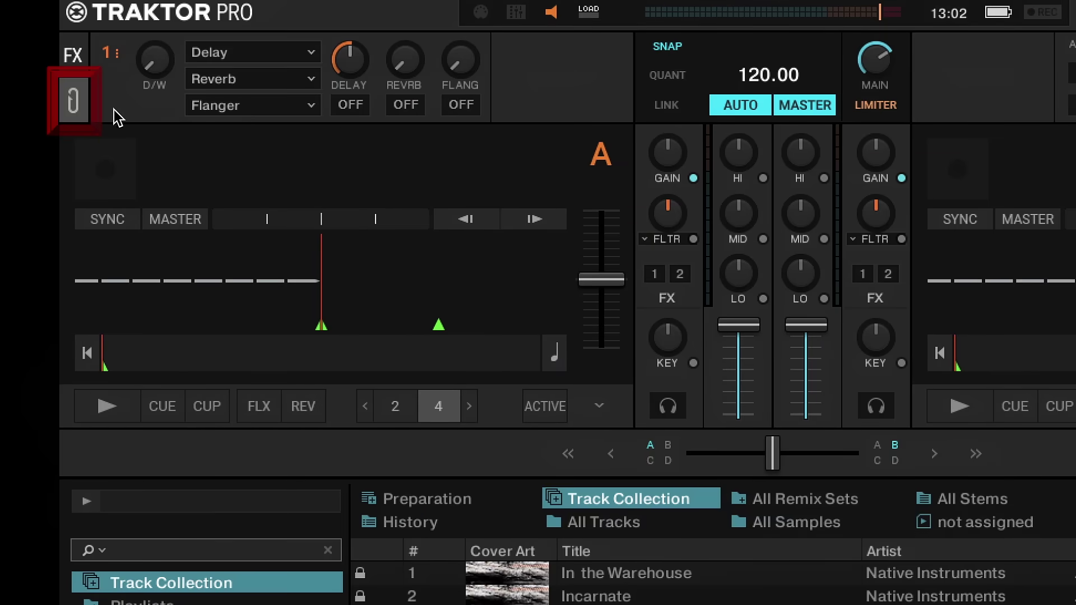
{"action": "left_click", "coordinate": [75, 104]}
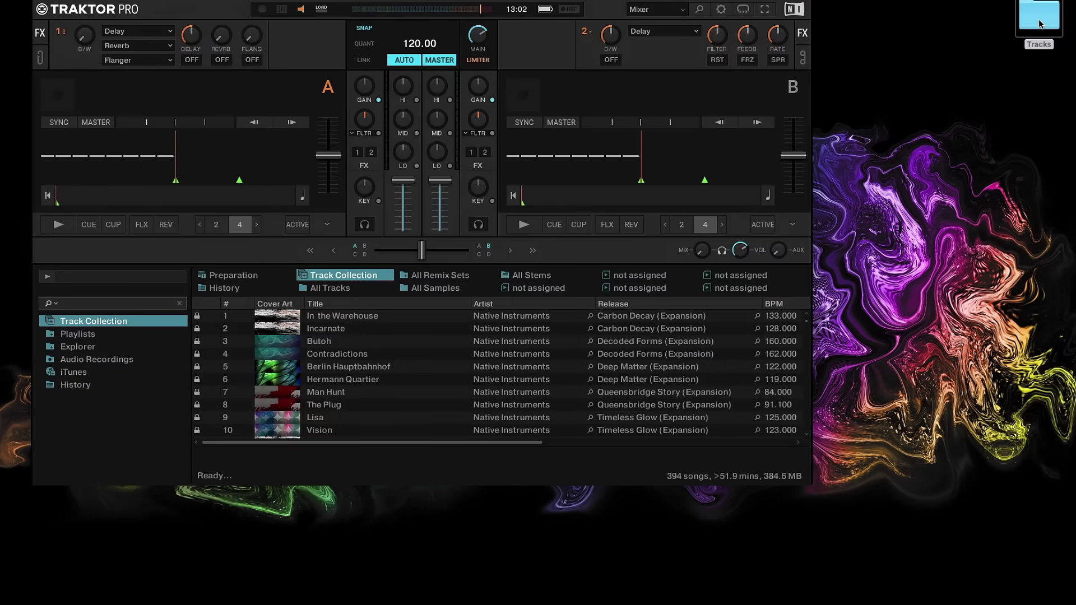
Step: Open the Tracks folder on the desktop and try to load the SK I F With Ostkreuz .aif file onto deck B
{"action": "double_click", "coordinate": [1040, 23]}
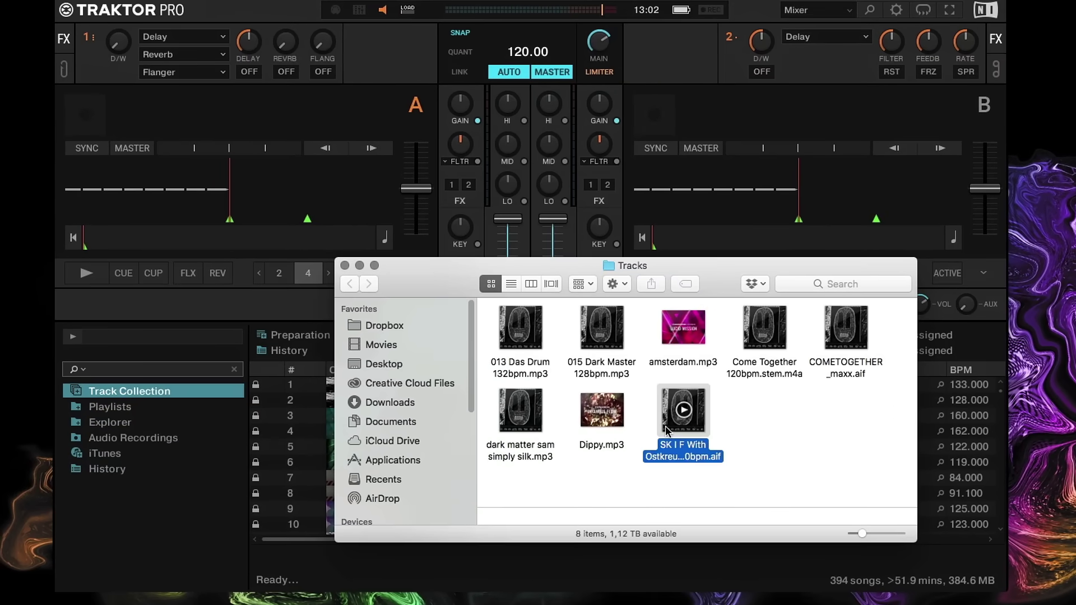
{"action": "left_click_drag", "start_coordinate": [667, 430], "coordinate": [765, 196]}
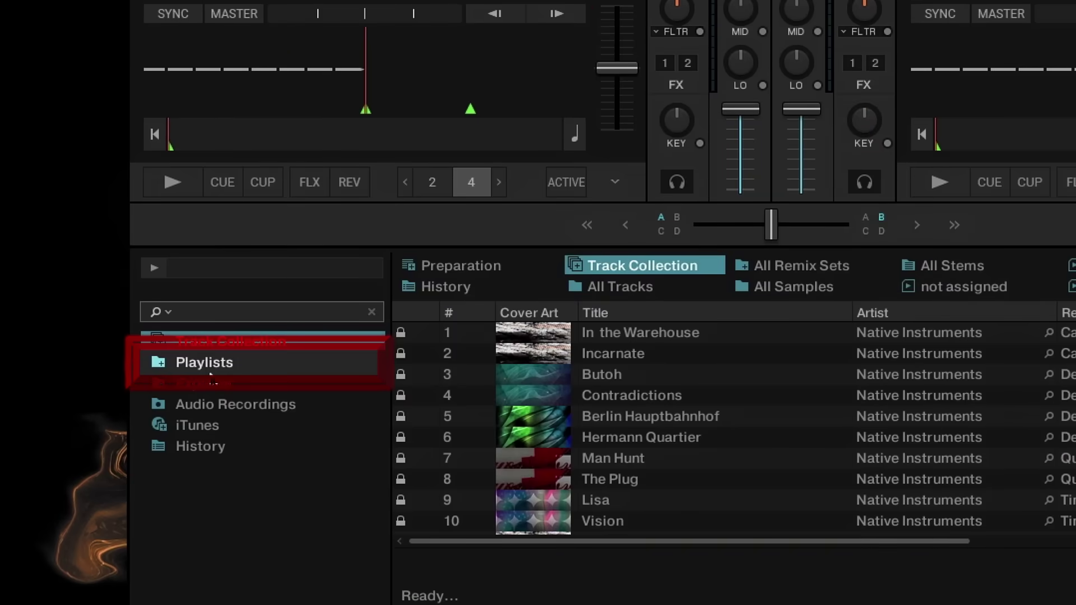
Step: Create a playlist named My First Mix
{"action": "right_click", "coordinate": [207, 365]}
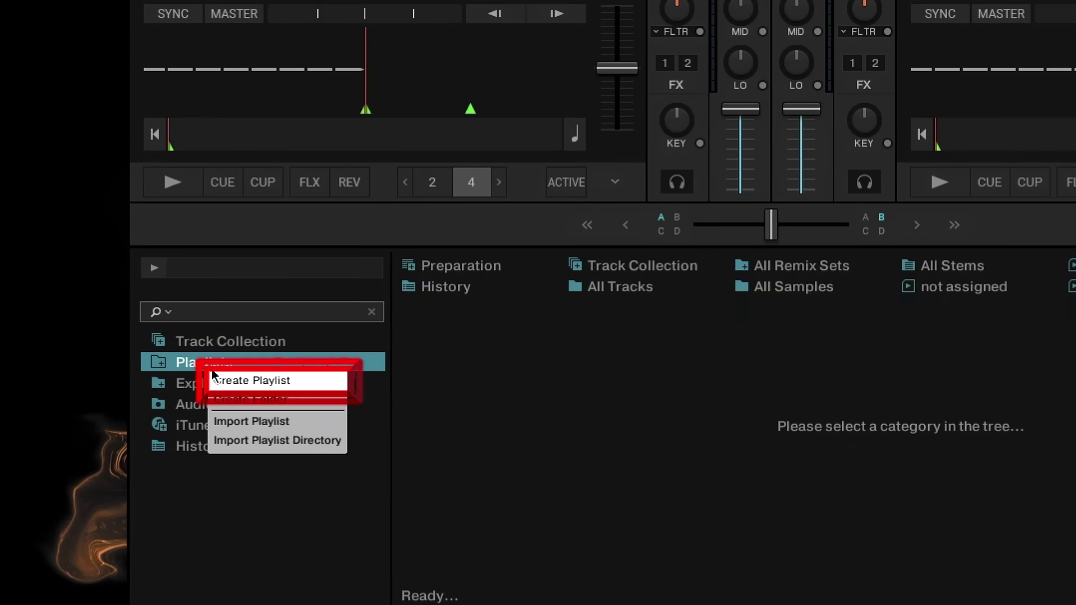
{"action": "left_click", "coordinate": [216, 380]}
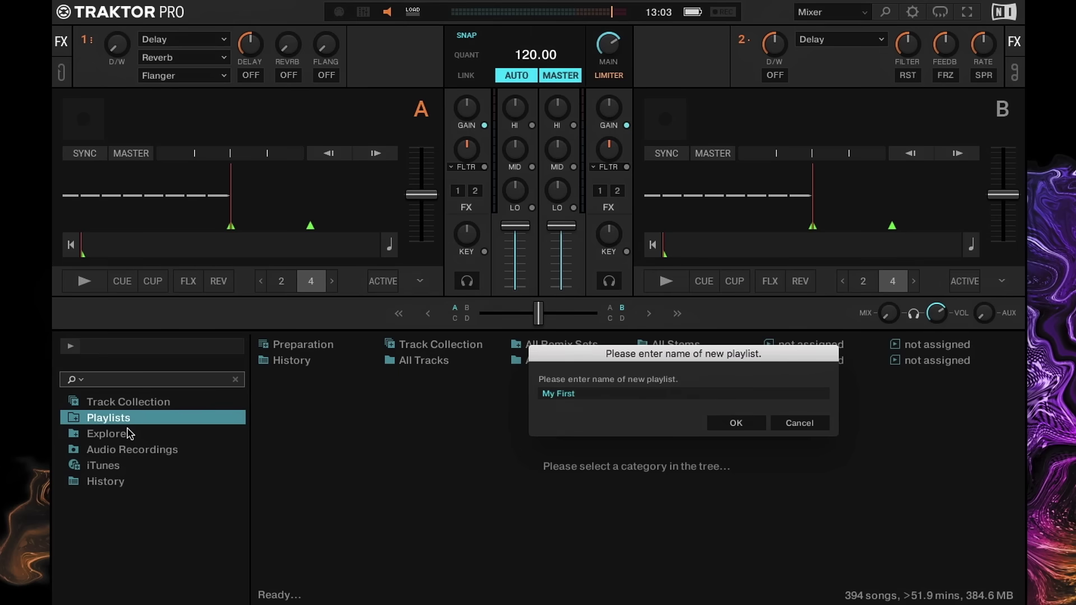
{"action": "key", "text": "Return"}
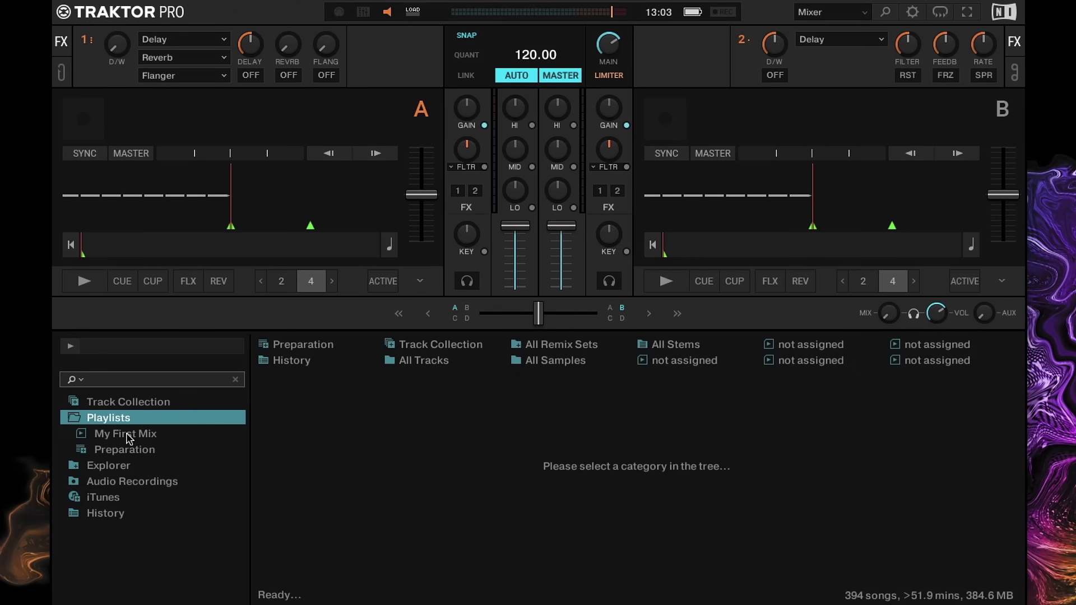
Step: Add all files from the Tracks folder to the My First Mix playlist and close the folder window
{"action": "left_click", "coordinate": [127, 435]}
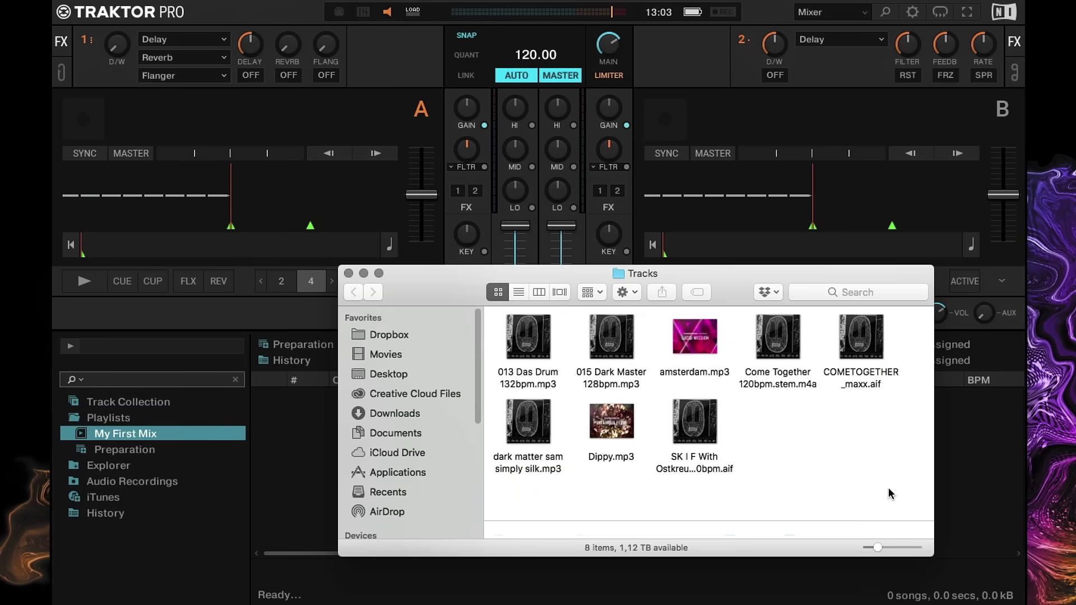
{"action": "left_click_drag", "start_coordinate": [888, 488], "coordinate": [268, 454]}
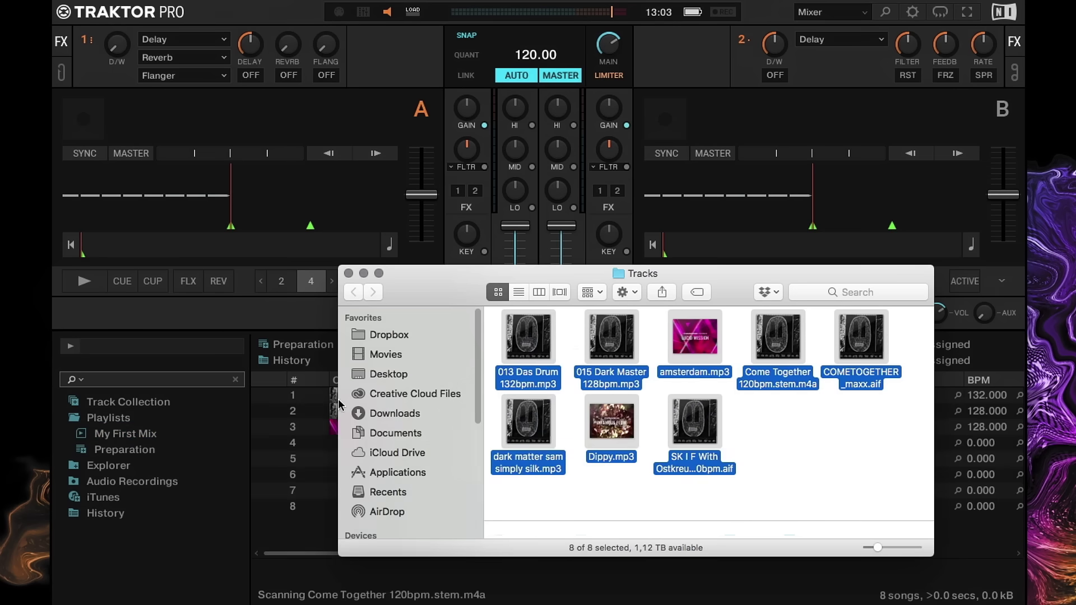
{"action": "left_click", "coordinate": [348, 273]}
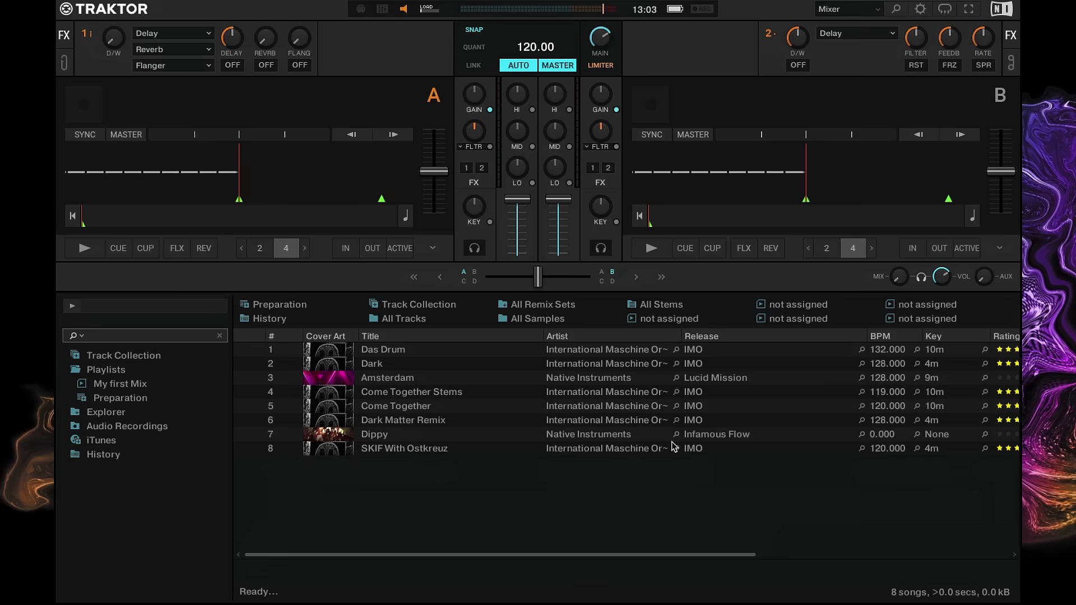
Step: Load SKIF With Ostkreuz from the playlist onto deck A and start playback
{"action": "left_click_drag", "start_coordinate": [369, 446], "coordinate": [235, 168]}
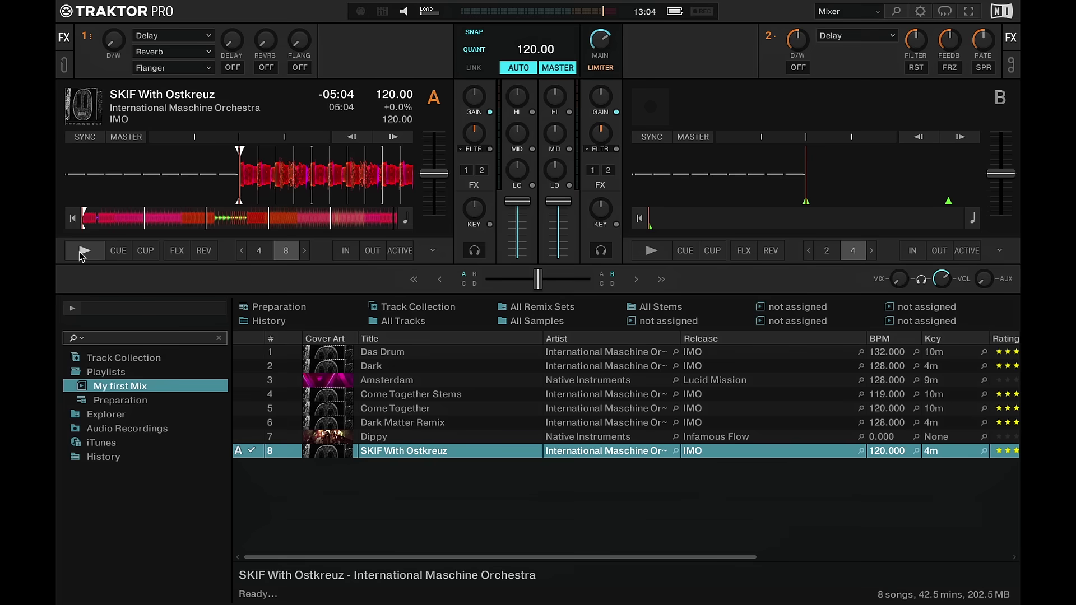
{"action": "left_click", "coordinate": [84, 251]}
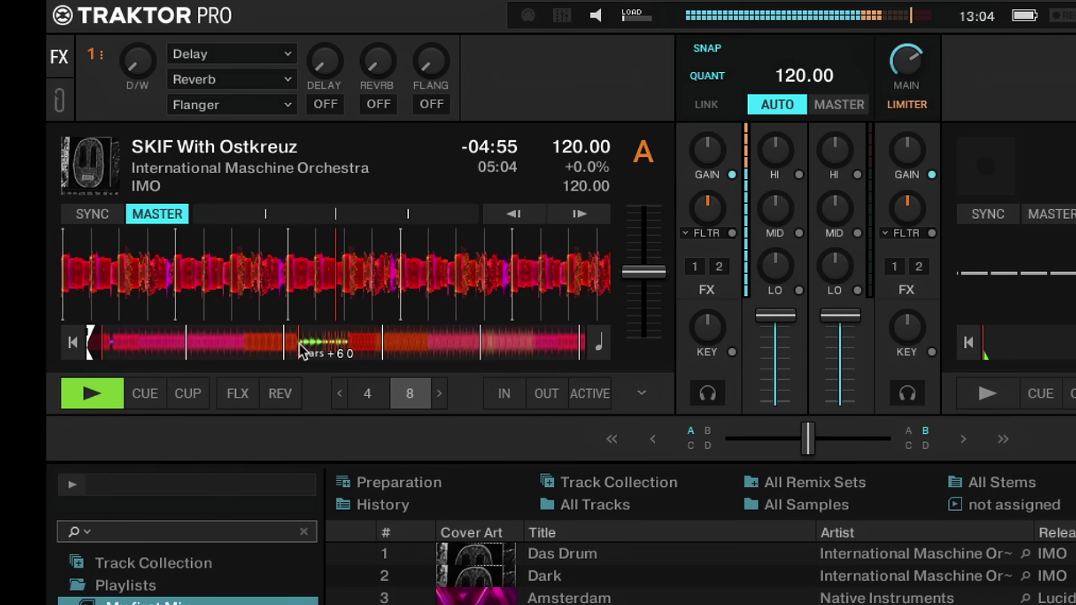
Step: Jump deck A's playback to the breakdown and to an earlier section, and return to the start of the track
{"action": "left_click", "coordinate": [299, 344]}
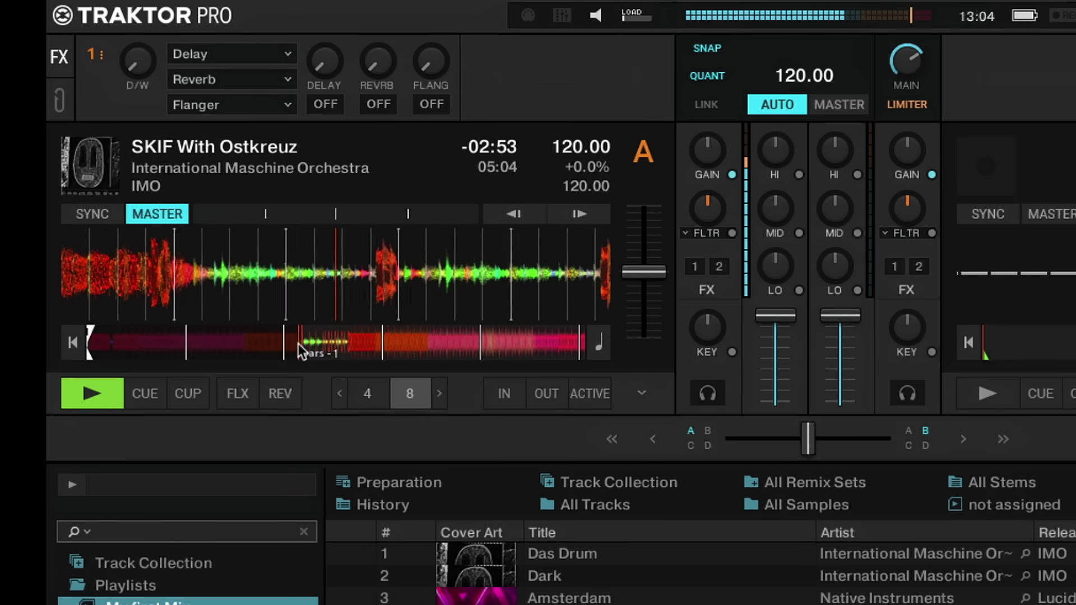
{"action": "left_click", "coordinate": [219, 345]}
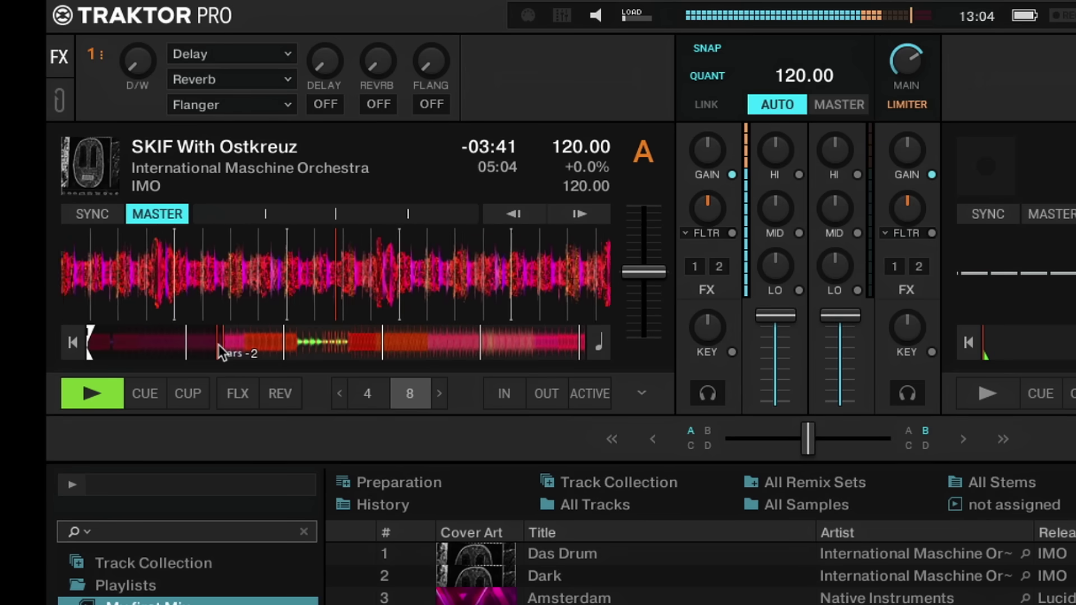
{"action": "left_click", "coordinate": [71, 343]}
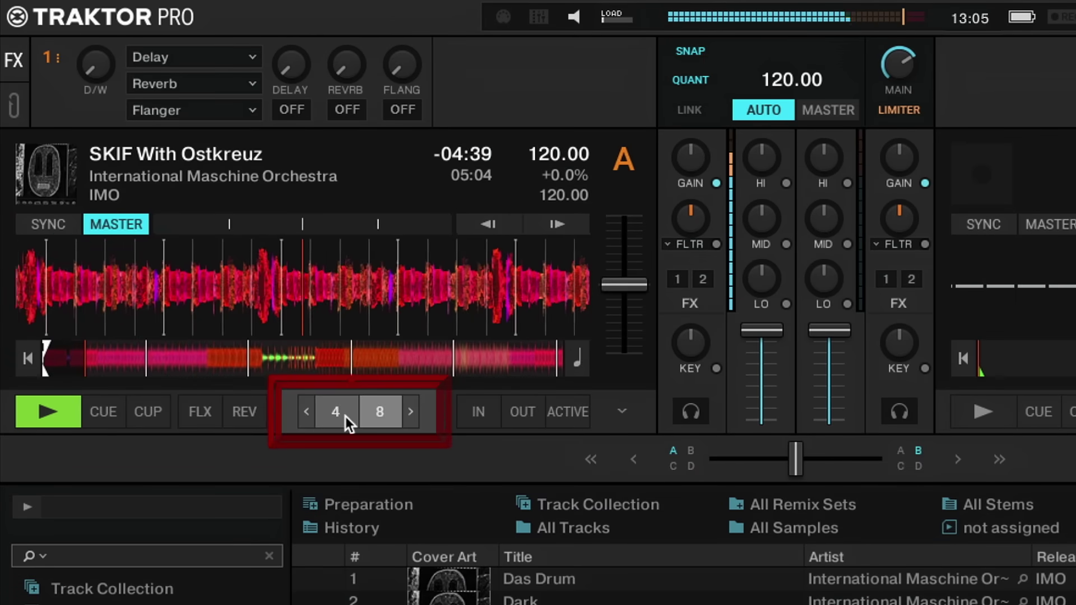
Step: Loop the track playing on deck A over 4 and over 8 beats, and release the loop
{"action": "left_click", "coordinate": [345, 416]}
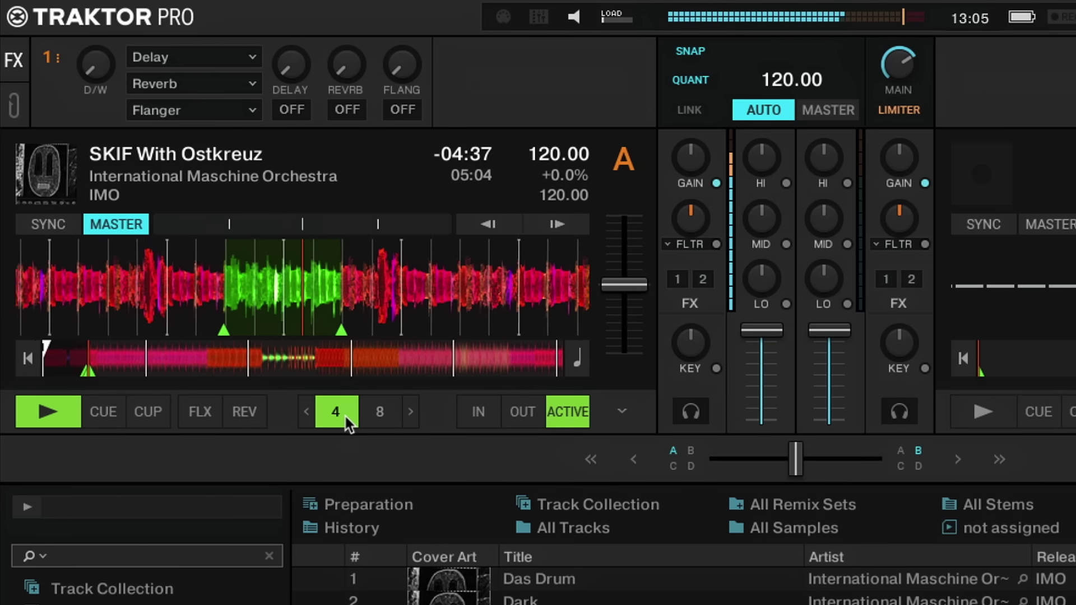
{"action": "left_click", "coordinate": [412, 415]}
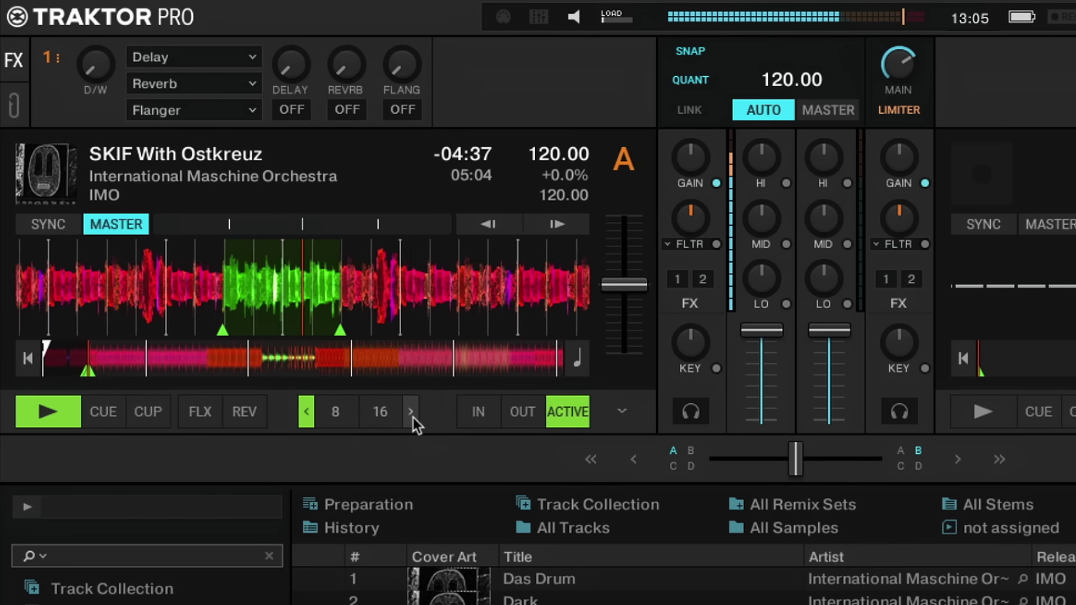
{"action": "left_click", "coordinate": [411, 415]}
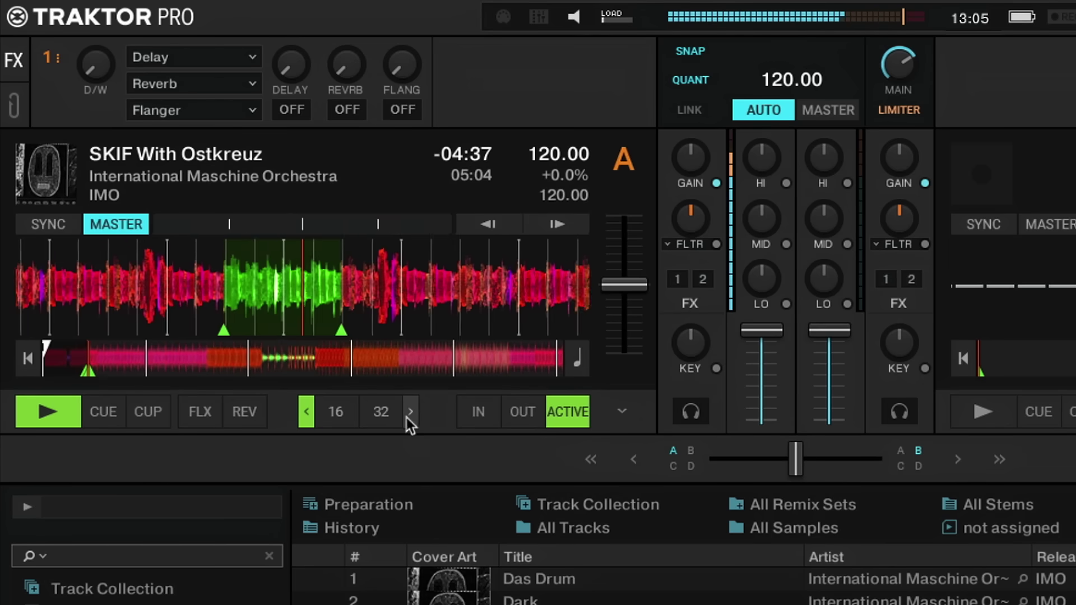
{"action": "left_click", "coordinate": [306, 413]}
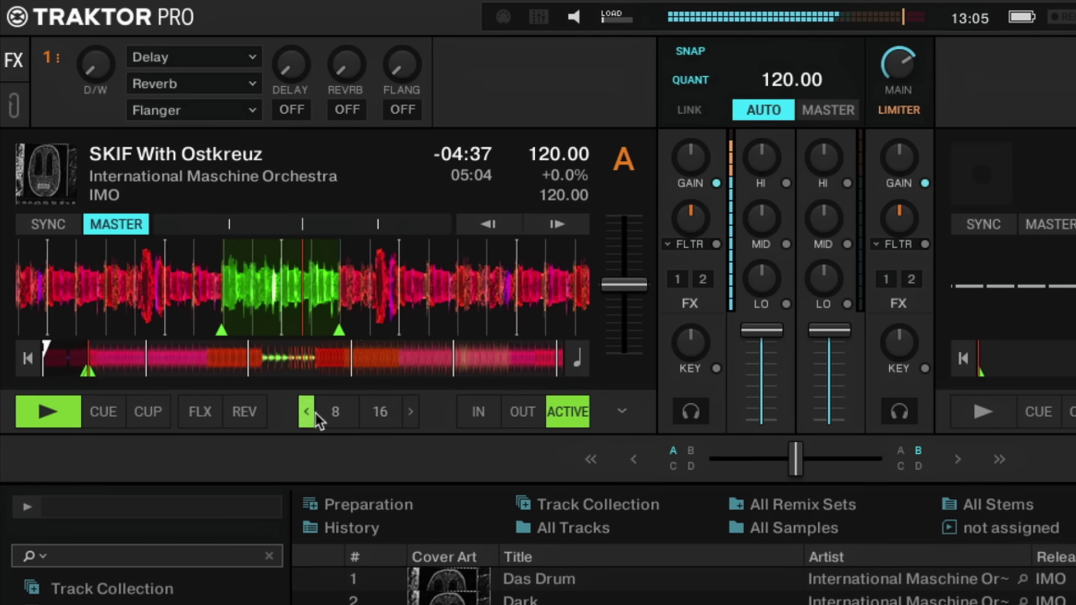
{"action": "left_click", "coordinate": [335, 413]}
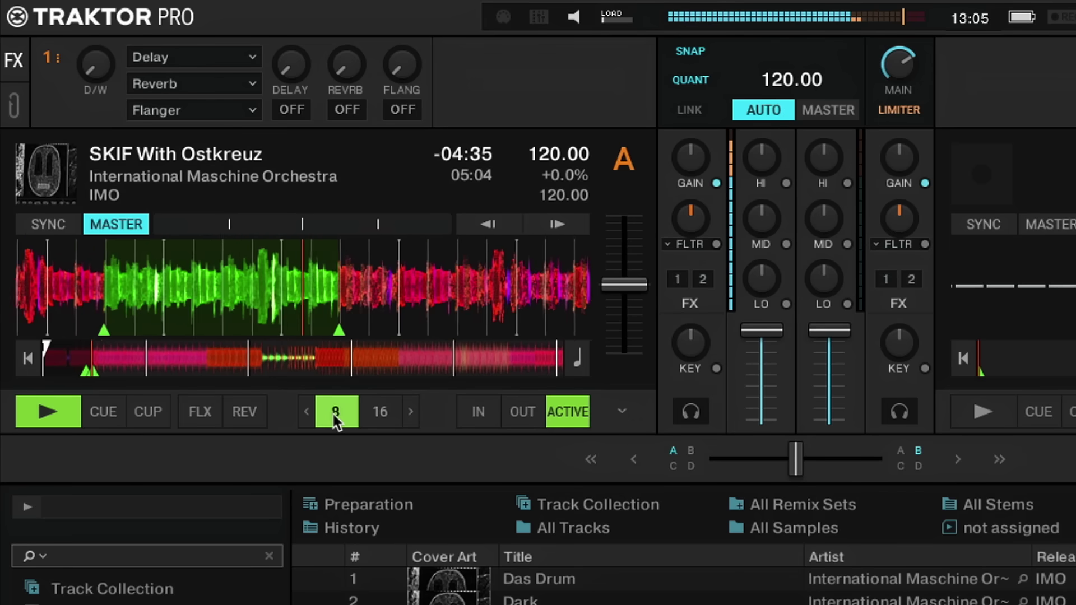
{"action": "left_click", "coordinate": [335, 413]}
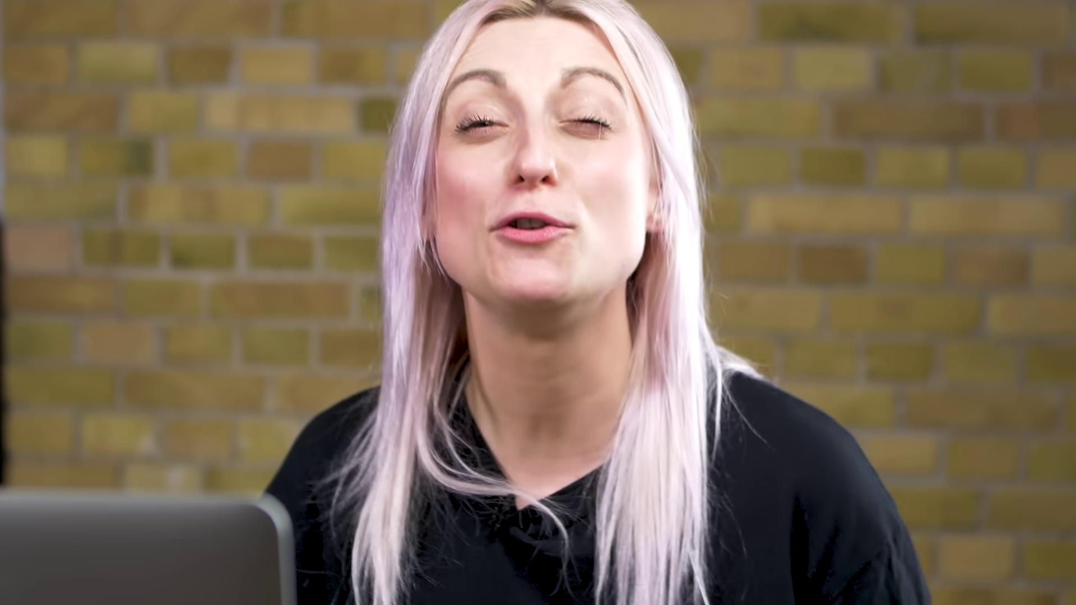
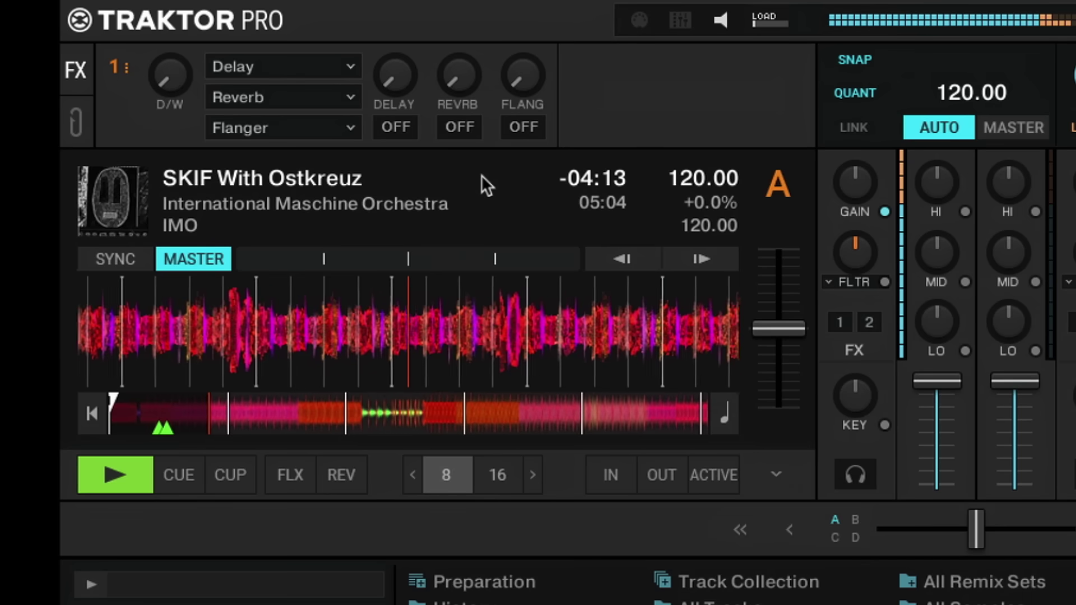
Step: Cycle deck A through its compact display sizes and expand it to the full view with the cue point panel
{"action": "key", "text": "ctrl+F4"}
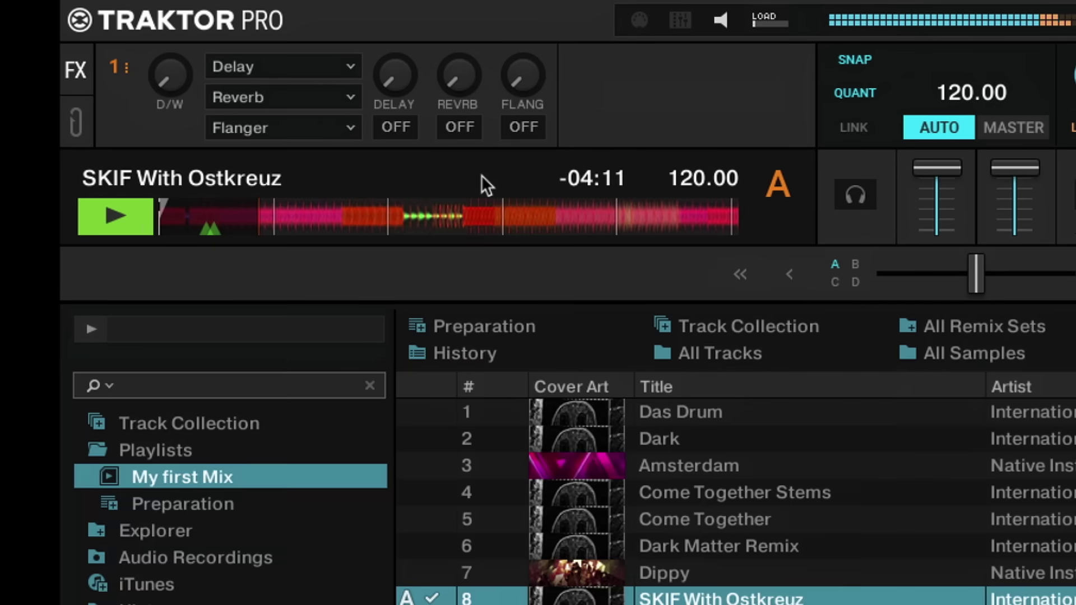
{"action": "key", "text": "ctrl+F1"}
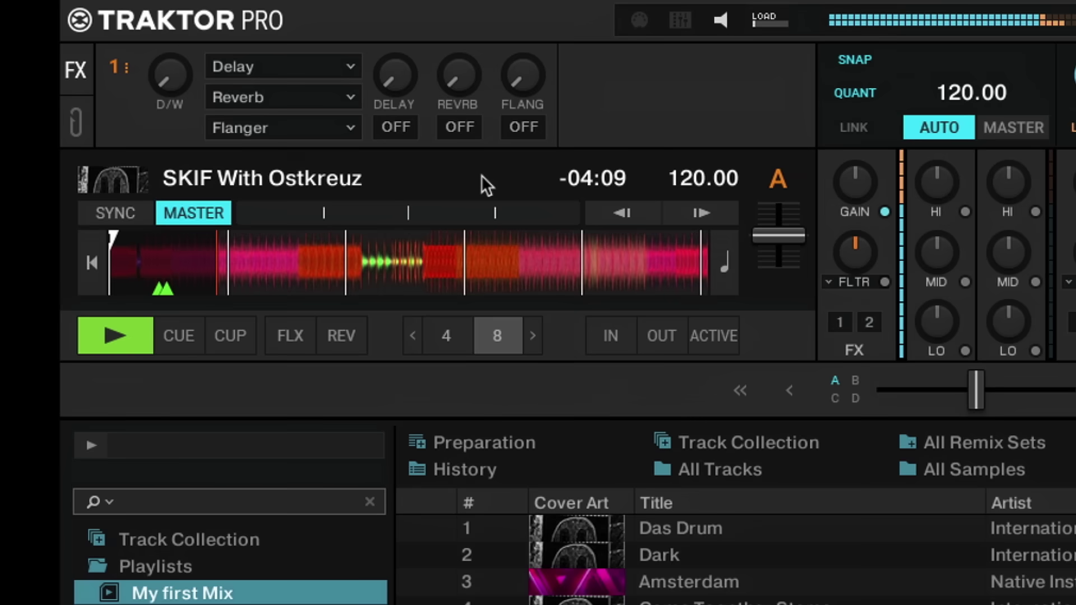
{"action": "key", "text": "ctrl+F1"}
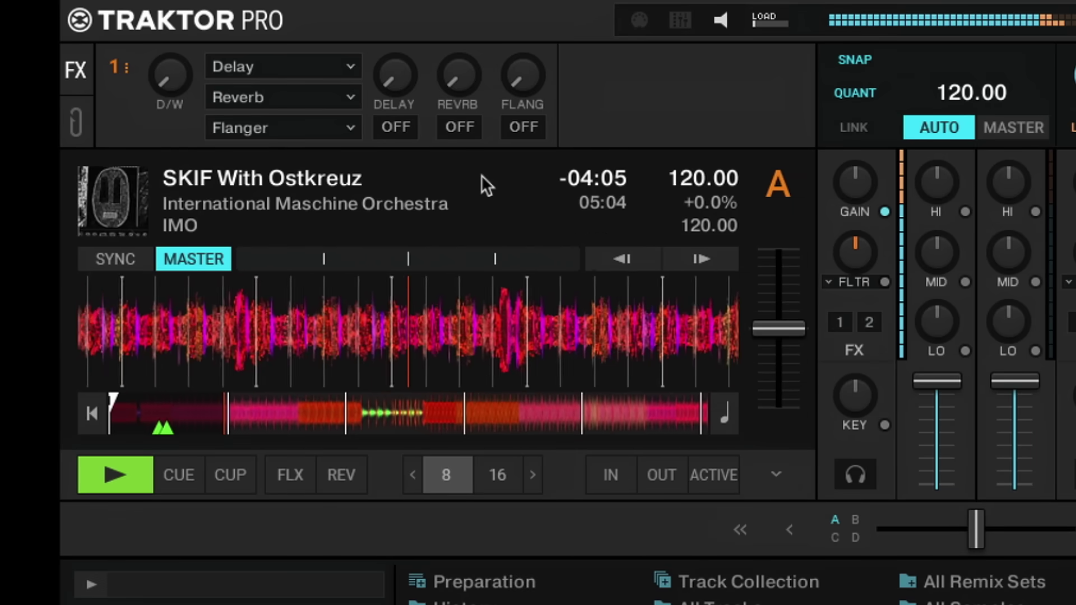
{"action": "key", "text": "ctrl+F1"}
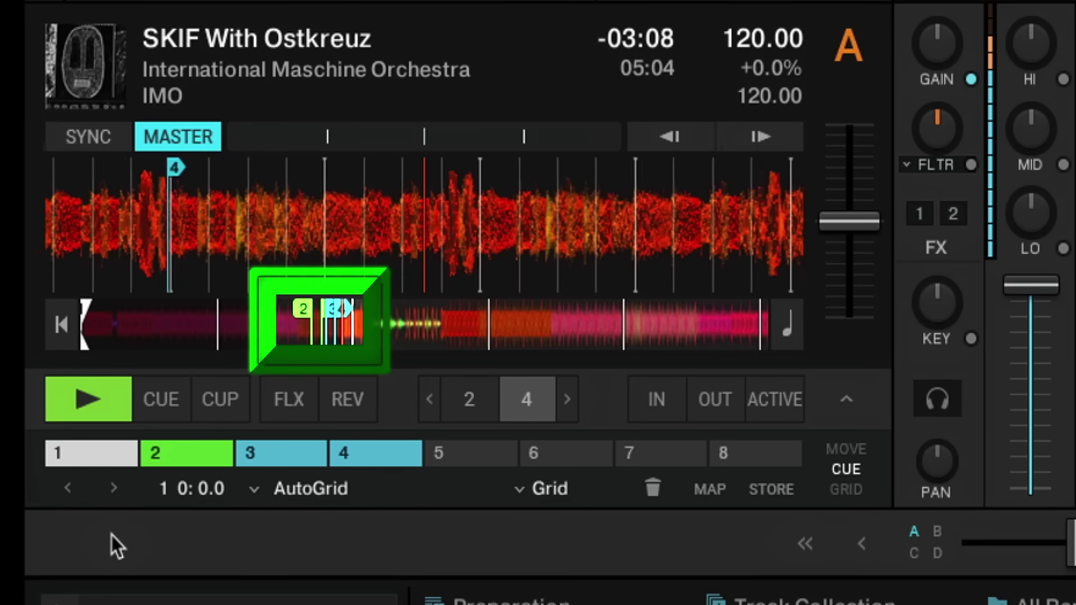
Step: Jump deck A's playback to the loop stored at cue point 2 and release that loop
{"action": "left_click", "coordinate": [175, 452]}
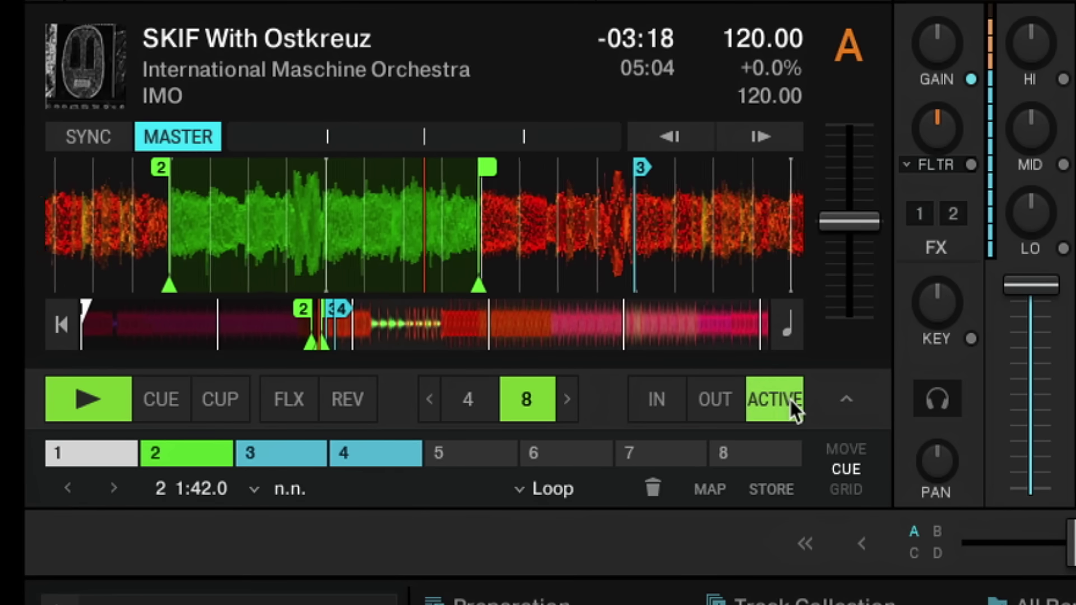
{"action": "left_click", "coordinate": [789, 398]}
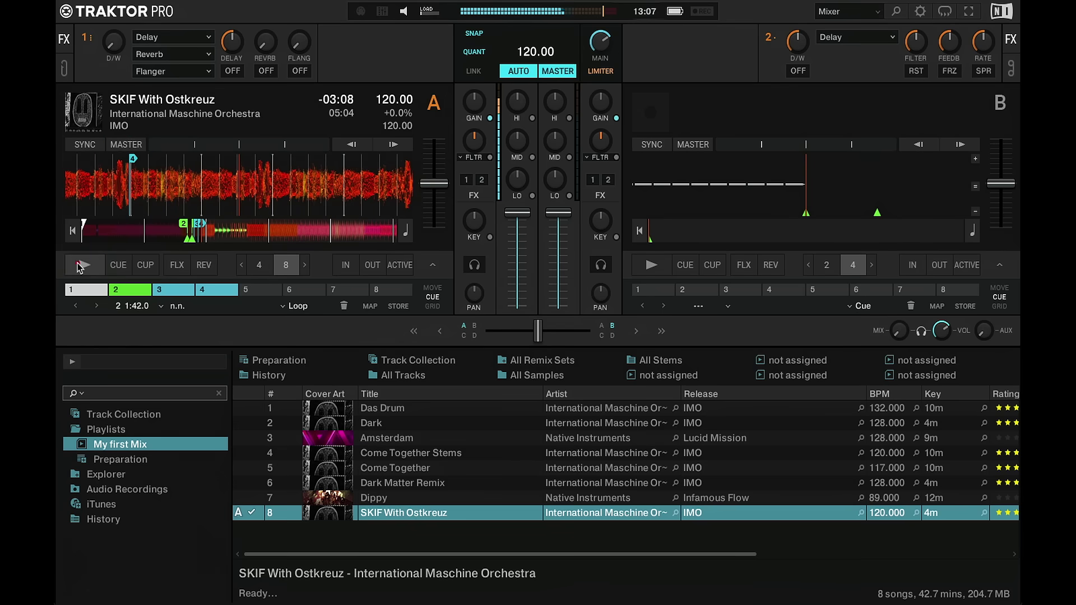
Step: Load Come Together from the playlist onto deck B and sync its tempo to deck A
{"action": "left_click_drag", "start_coordinate": [379, 469], "coordinate": [580, 336]}
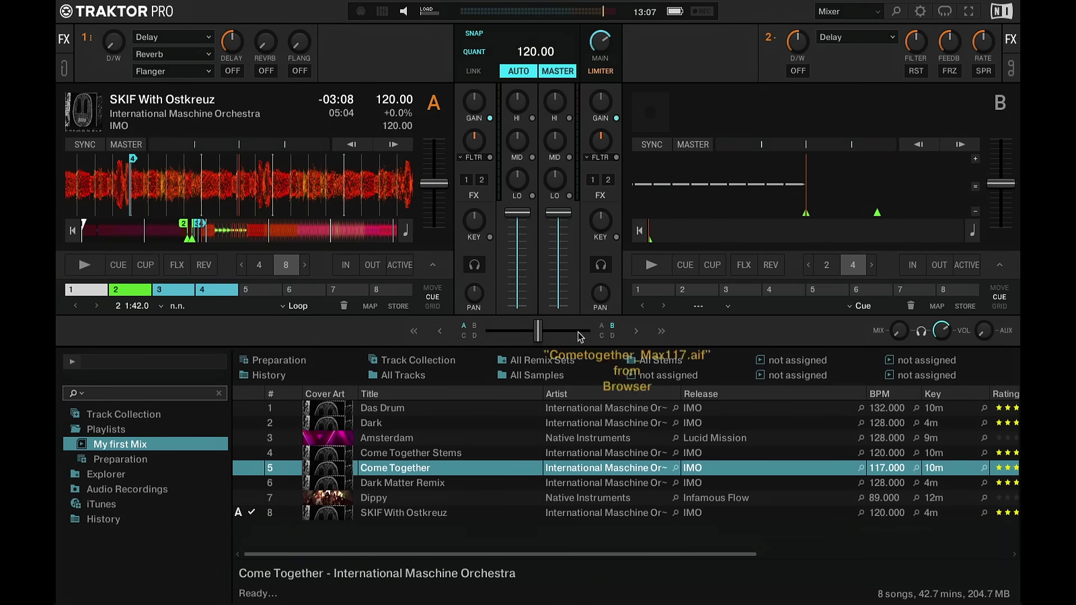
{"action": "left_click_drag", "start_coordinate": [811, 171], "coordinate": [807, 168]}
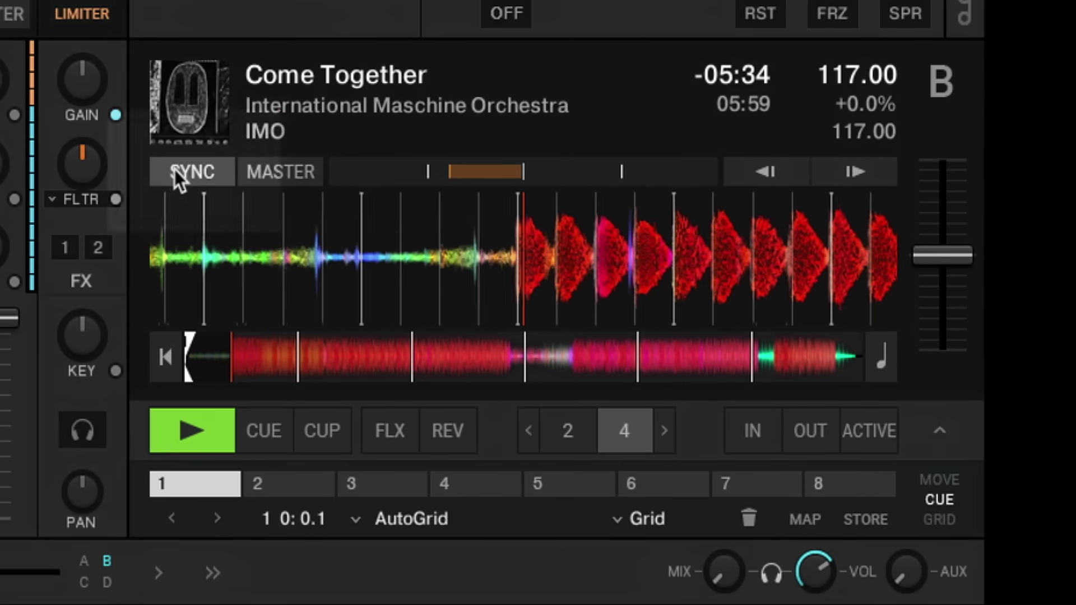
{"action": "left_click", "coordinate": [174, 169]}
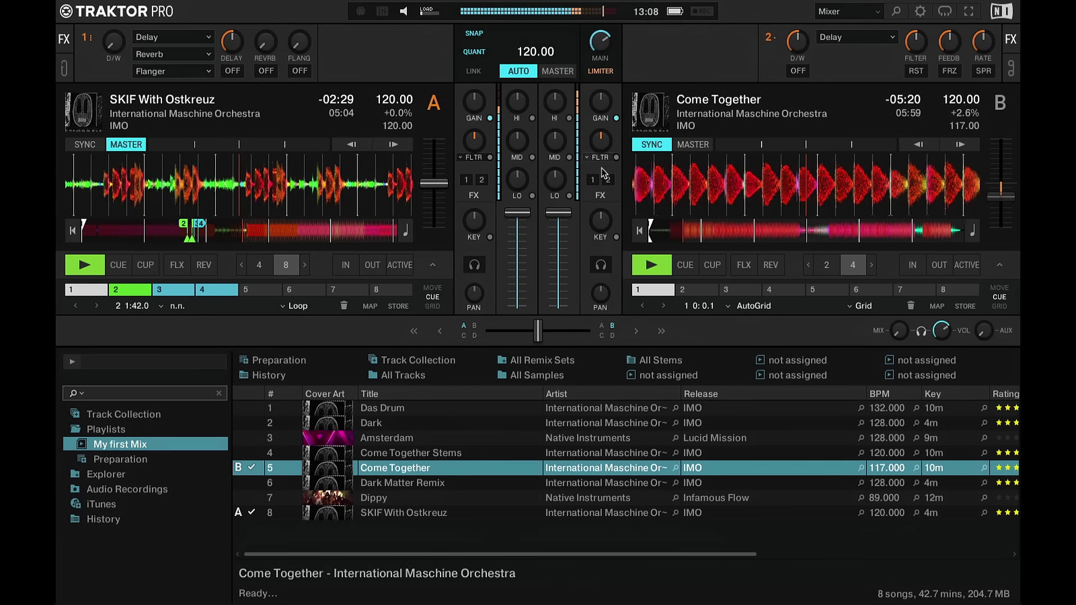
Step: Fade deck B in from zero to full channel volume, and swap the bass by cutting deck A's low EQ and resetting deck B's
{"action": "left_click_drag", "start_coordinate": [558, 213], "coordinate": [561, 332]}
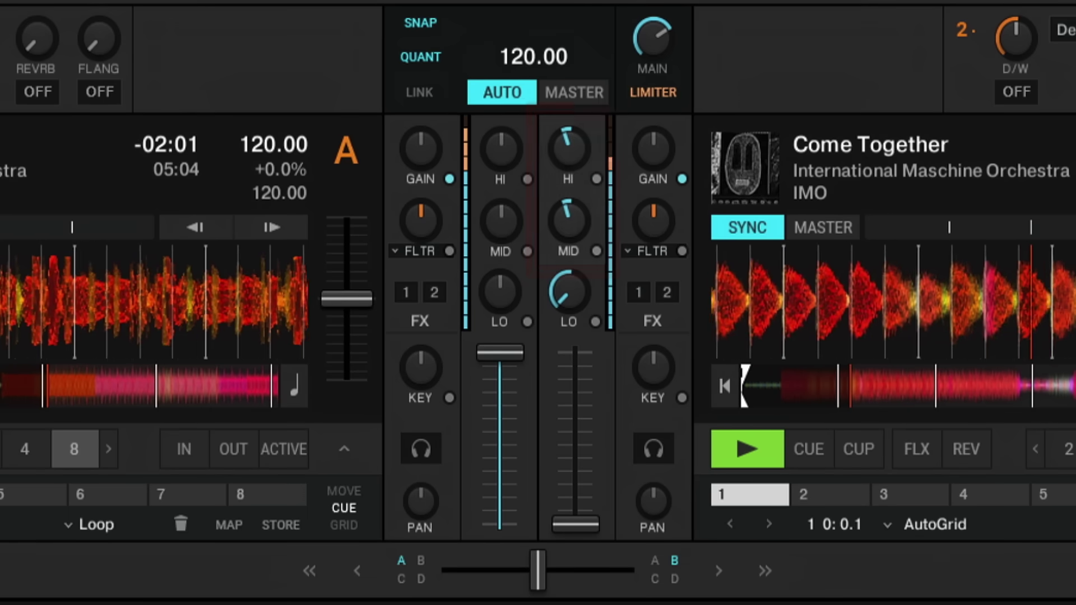
{"action": "left_click_drag", "start_coordinate": [588, 541], "coordinate": [589, 524]}
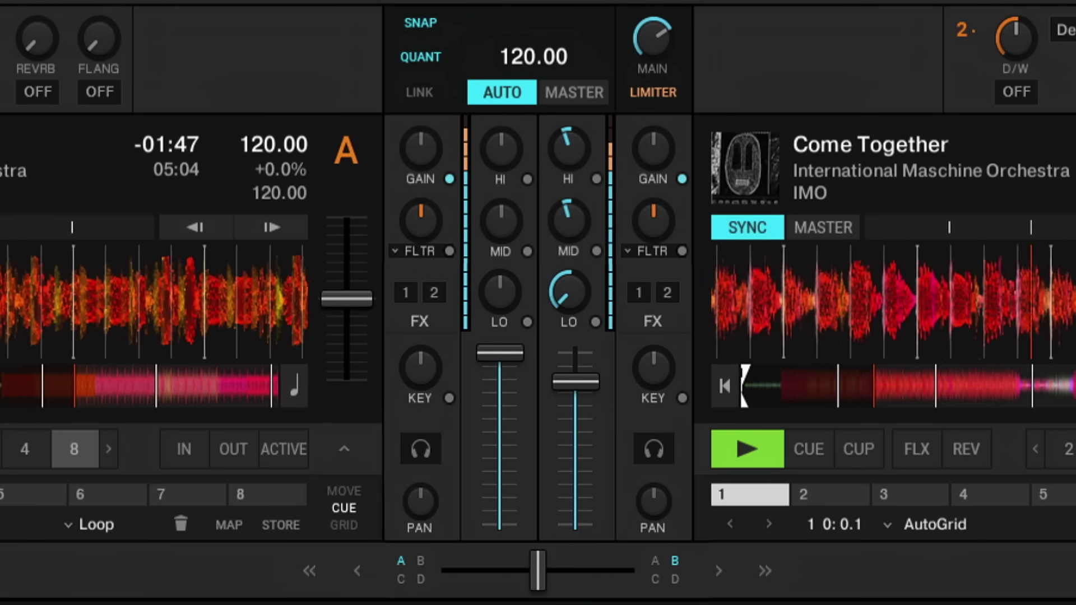
{"action": "mouse_move", "coordinate": [512, 289]}
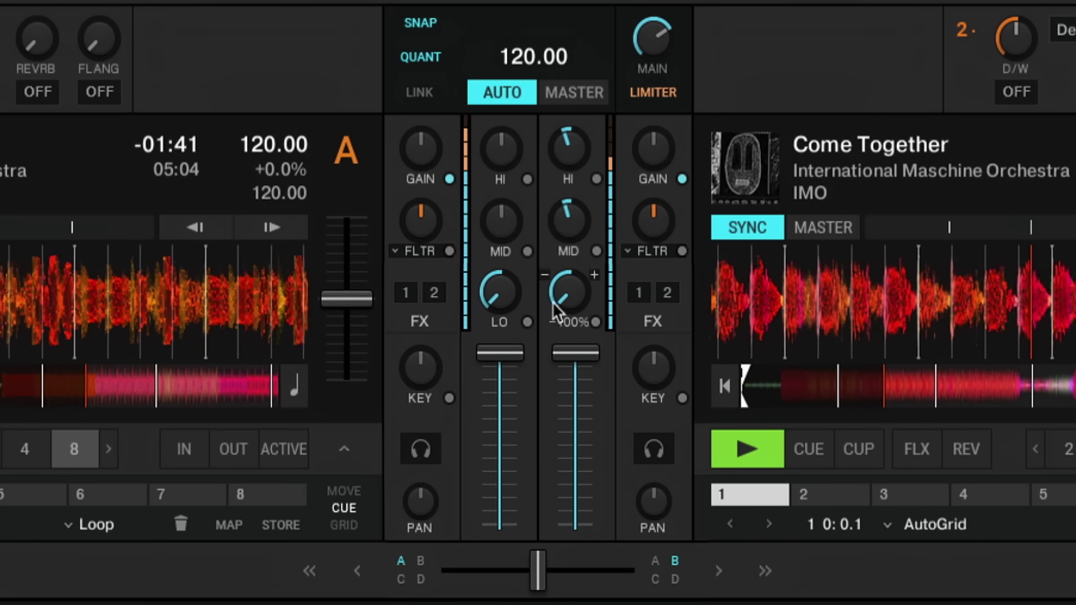
{"action": "double_click", "coordinate": [569, 274]}
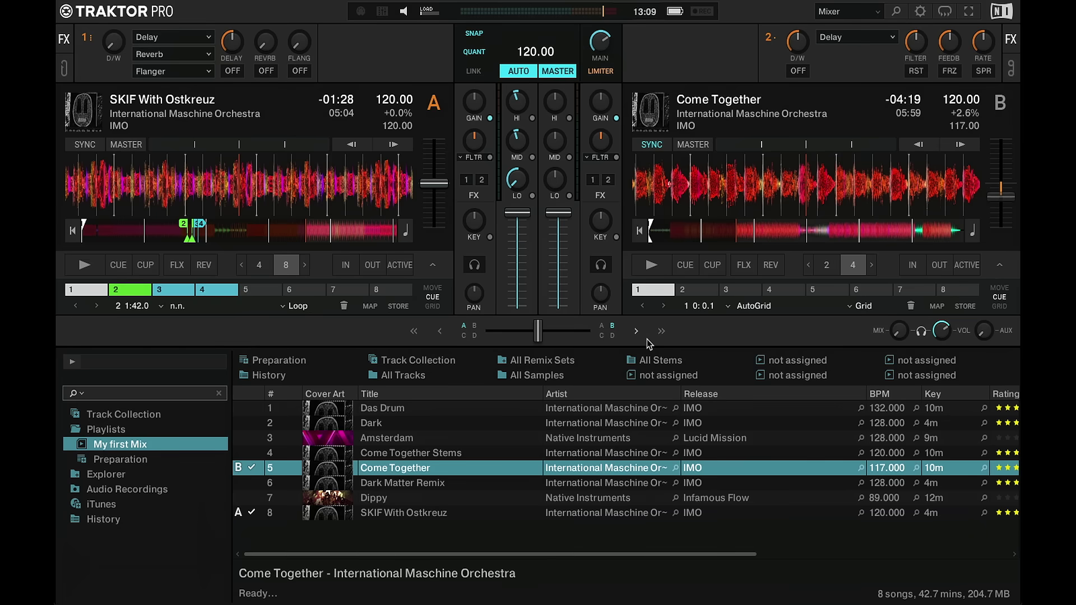
Step: Assign Barber Pole to Mixer FX Slot 2 in the mixer preferences and close the preferences
{"action": "left_click", "coordinate": [920, 11]}
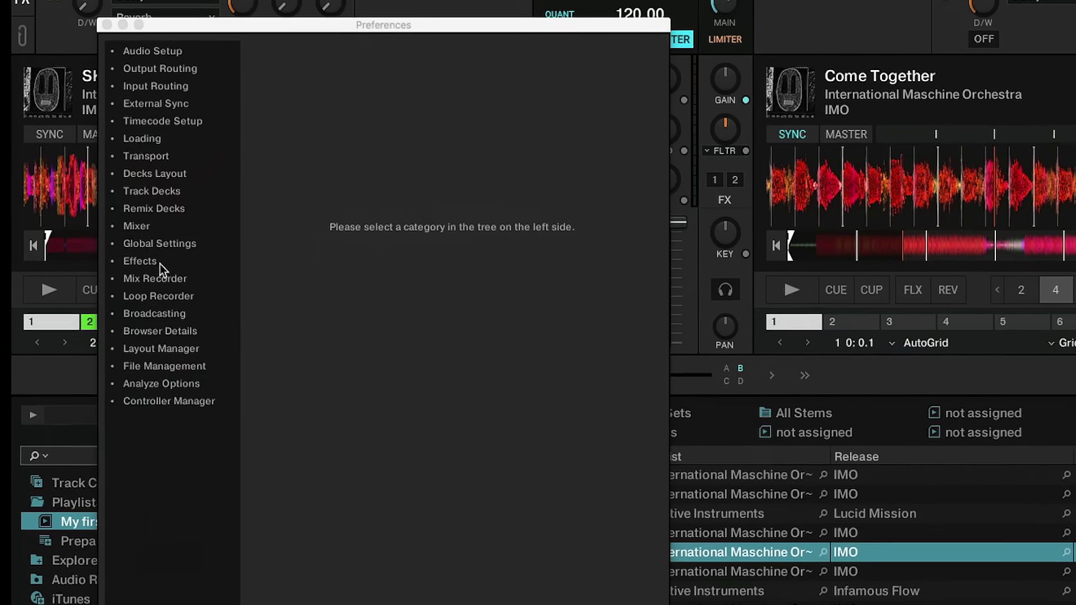
{"action": "left_click", "coordinate": [144, 228]}
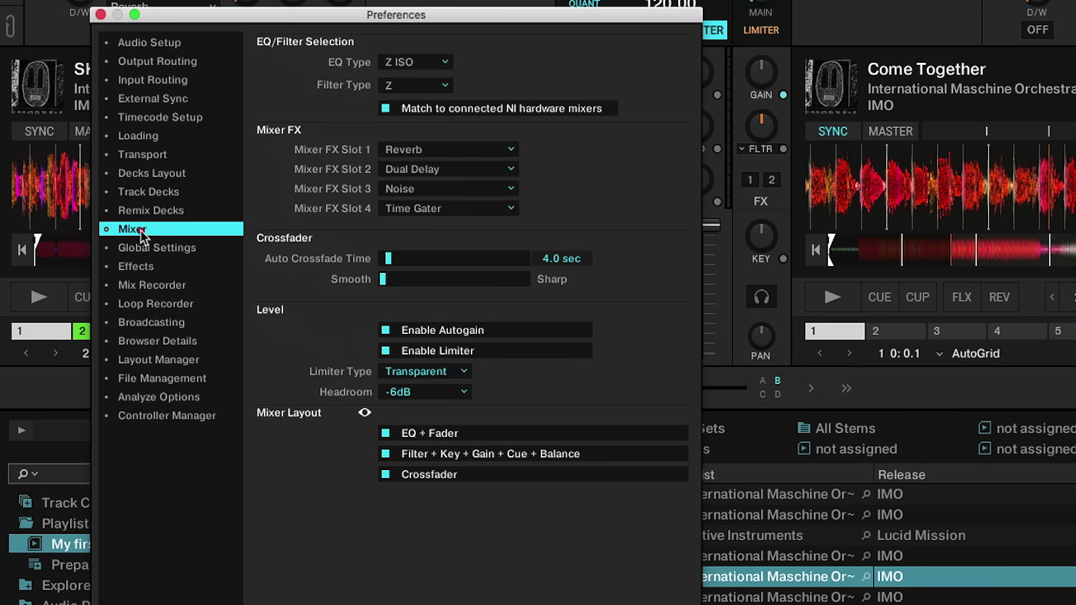
{"action": "left_click", "coordinate": [472, 169]}
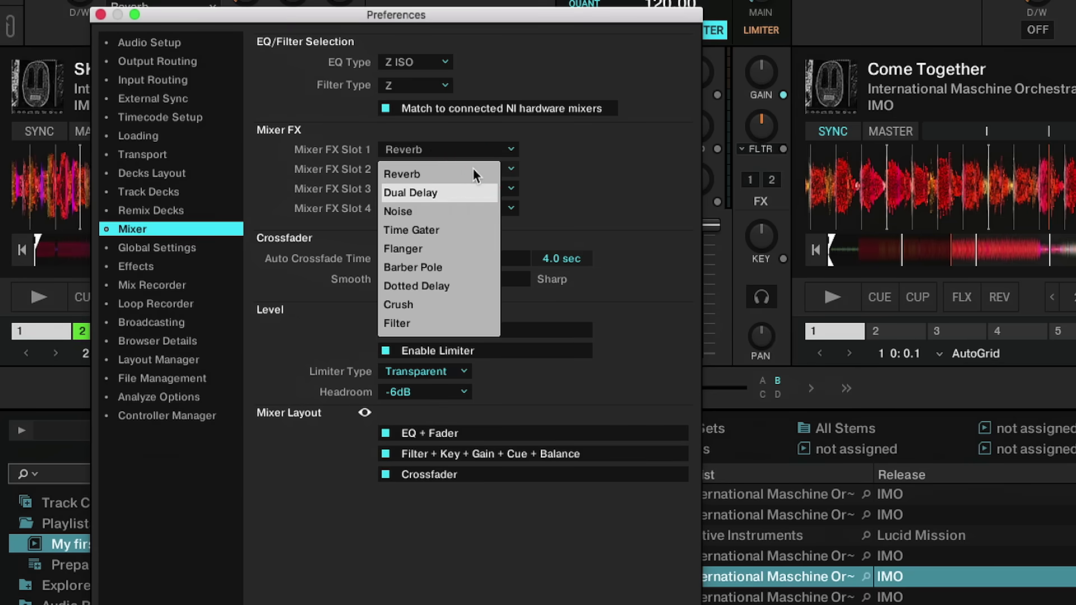
{"action": "left_click", "coordinate": [469, 267]}
{"action": "left_click", "coordinate": [529, 557]}
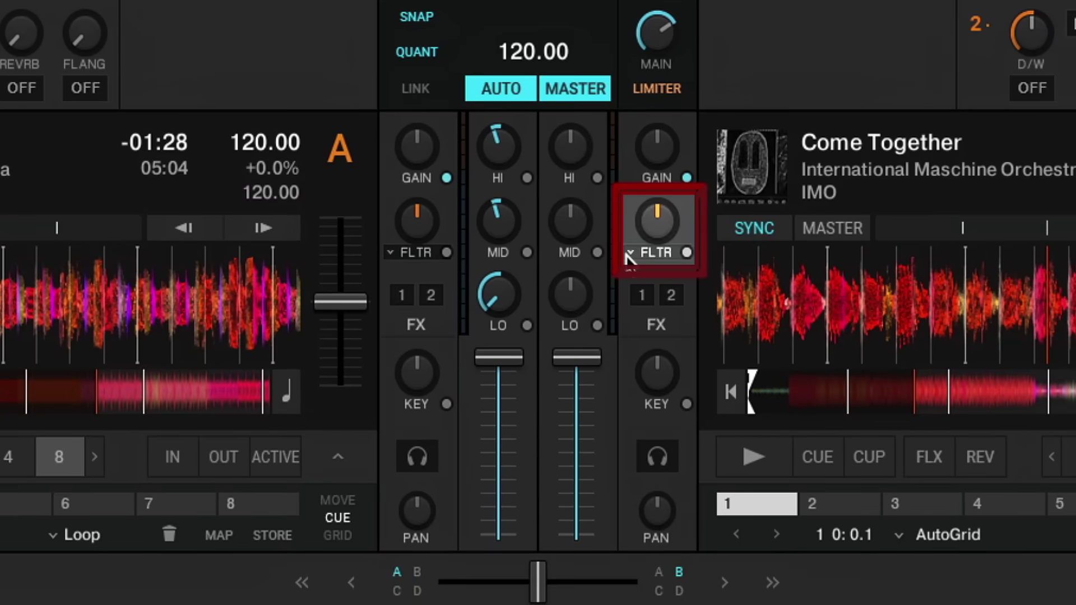
Step: Choose and enable the Barber Pole mixer effect on deck B's channel, and sweep its amount from -100% up to +55%
{"action": "left_click", "coordinate": [629, 254]}
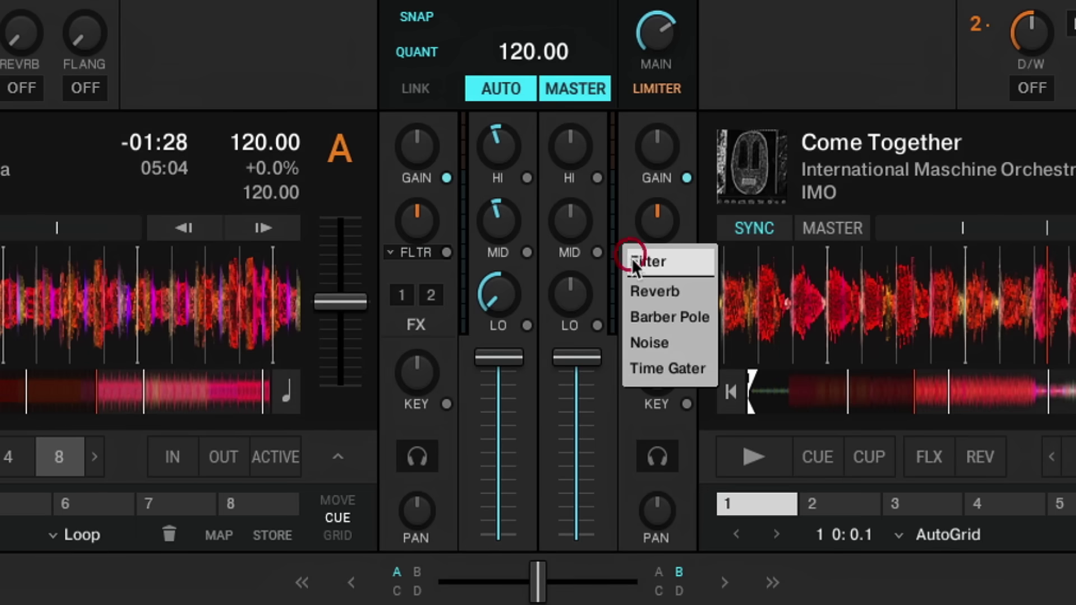
{"action": "left_click", "coordinate": [661, 315]}
{"action": "left_click", "coordinate": [686, 252]}
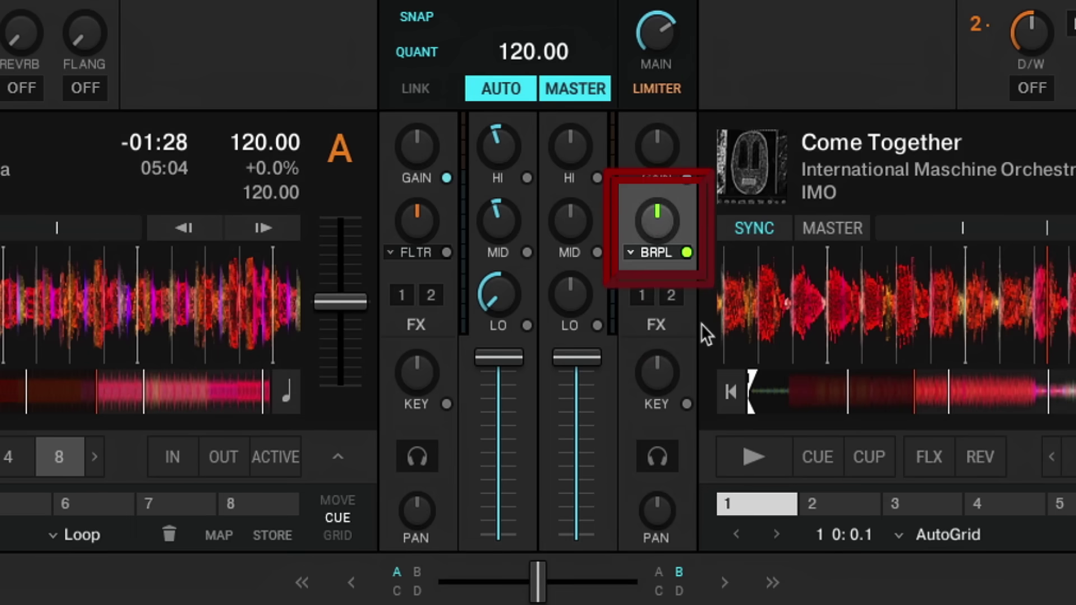
{"action": "mouse_move", "coordinate": [658, 209]}
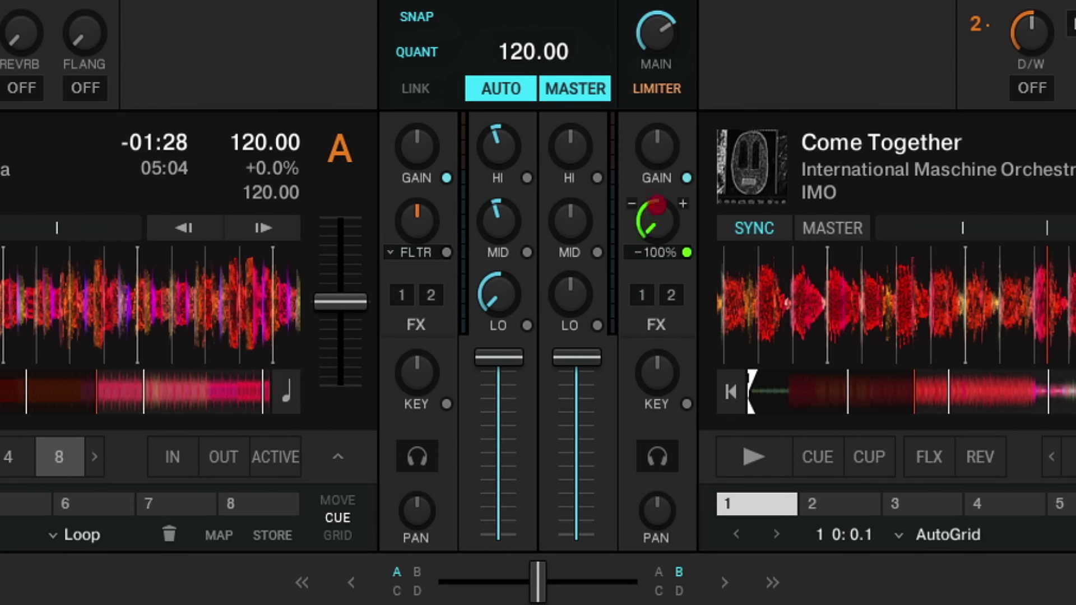
{"action": "left_click_drag", "start_coordinate": [659, 208], "coordinate": [658, 168]}
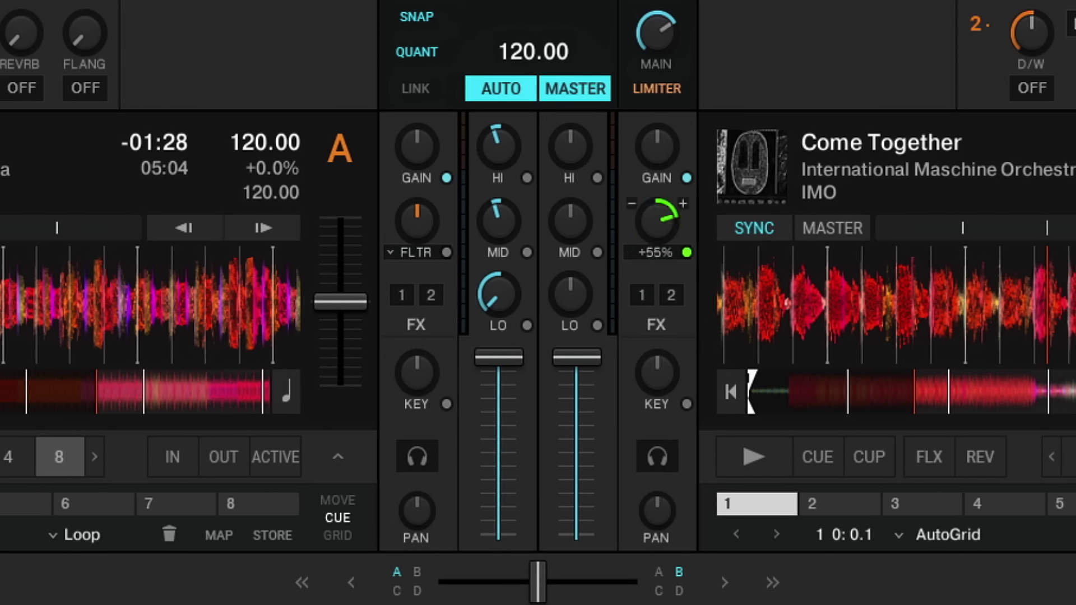